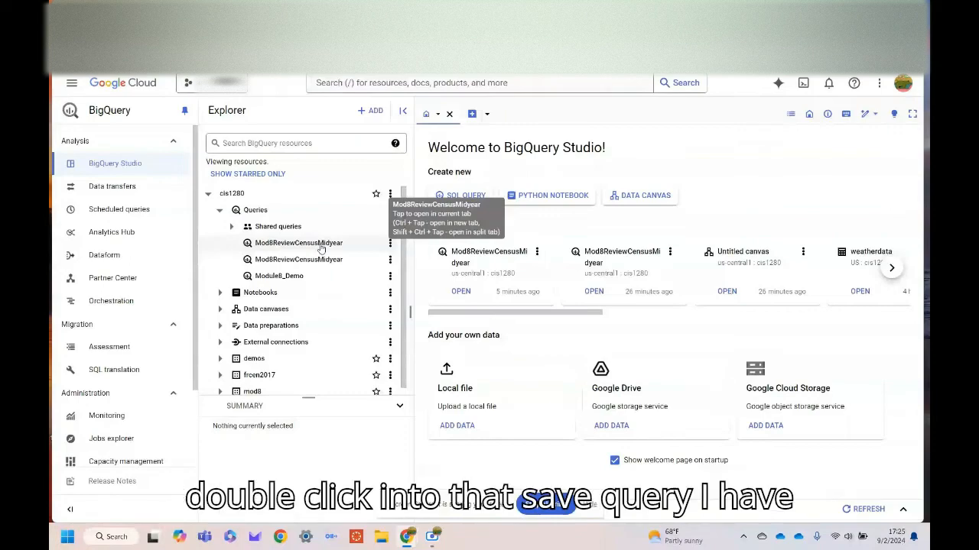
Step: Run the first saved Mod8ReviewCensusMidyear query and narrow the Explorer pane to give the editor more room
double_click(321, 243)
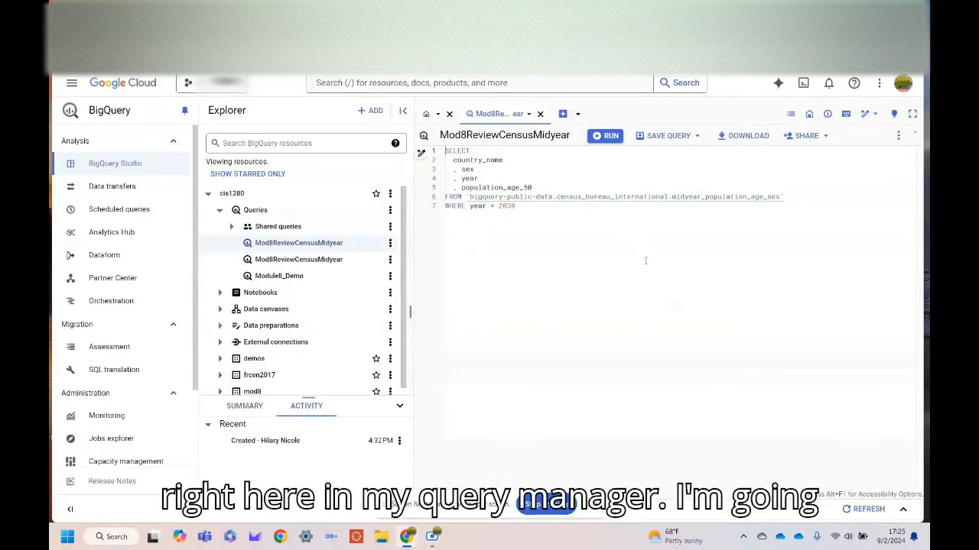
left_click(606, 137)
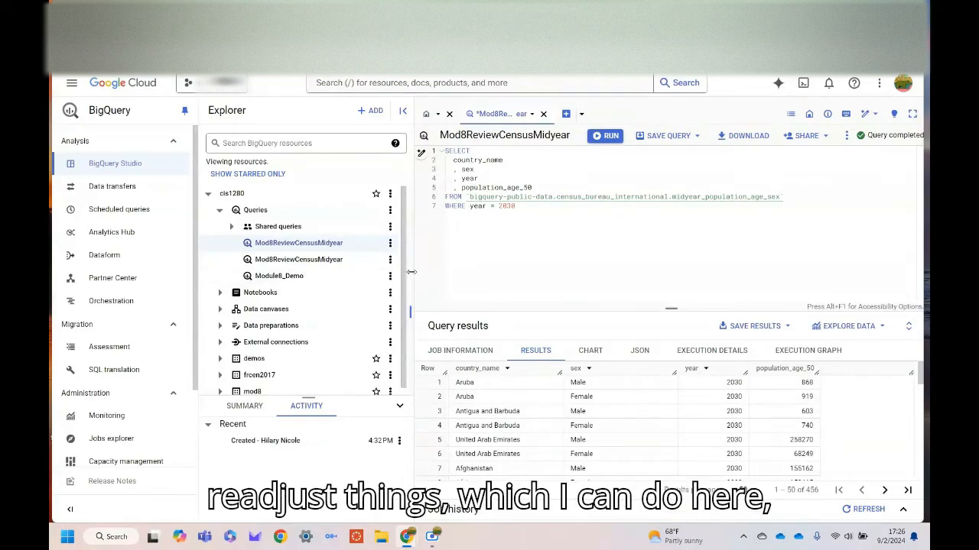
left_click_drag(412, 272, 197, 245)
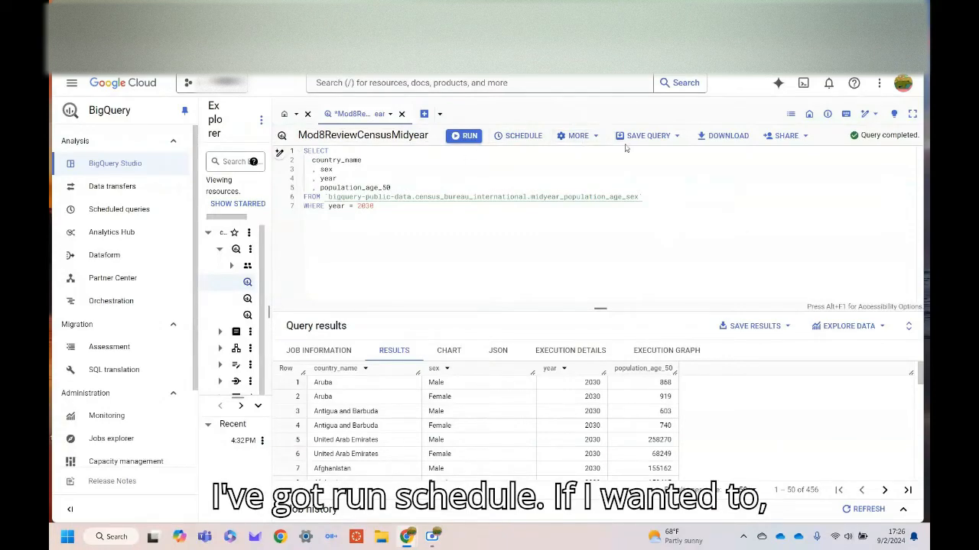
Step: Download the Mod8ReviewCensusMidyear query as an SQL file after viewing the options for saving the query
left_click(675, 136)
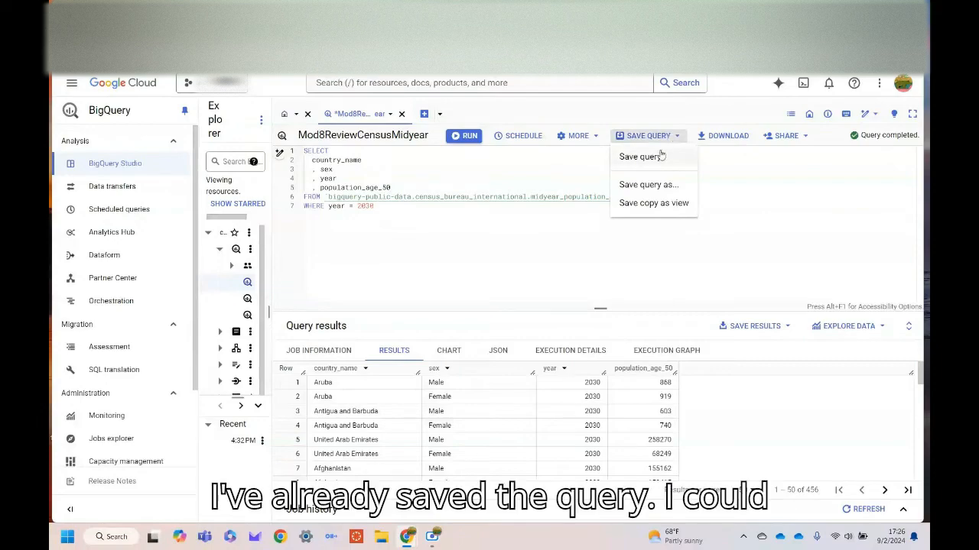
left_click(754, 191)
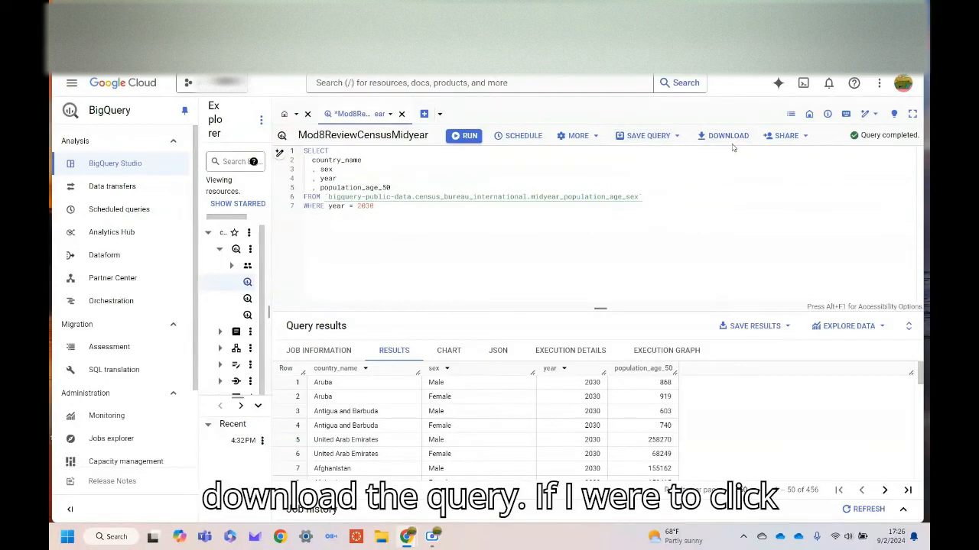
left_click(728, 138)
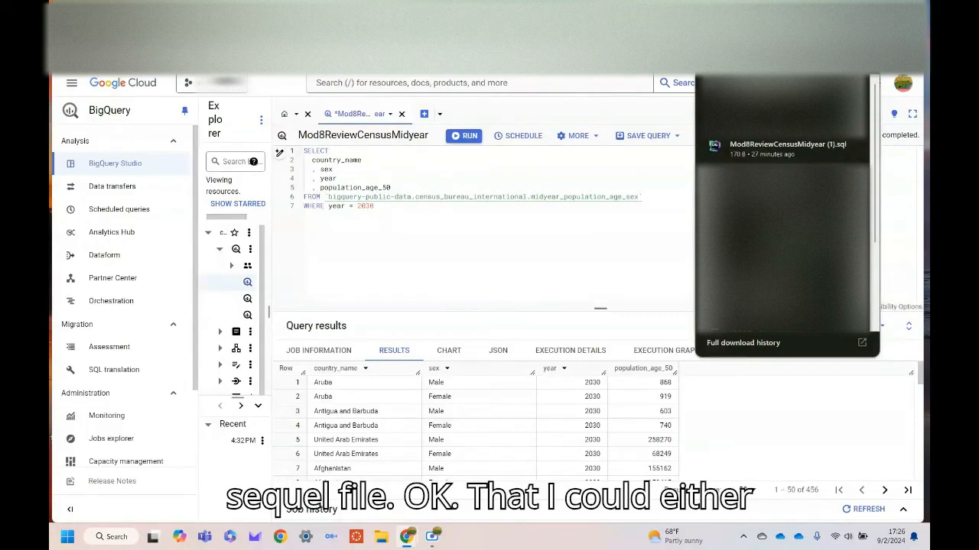
left_click(577, 167)
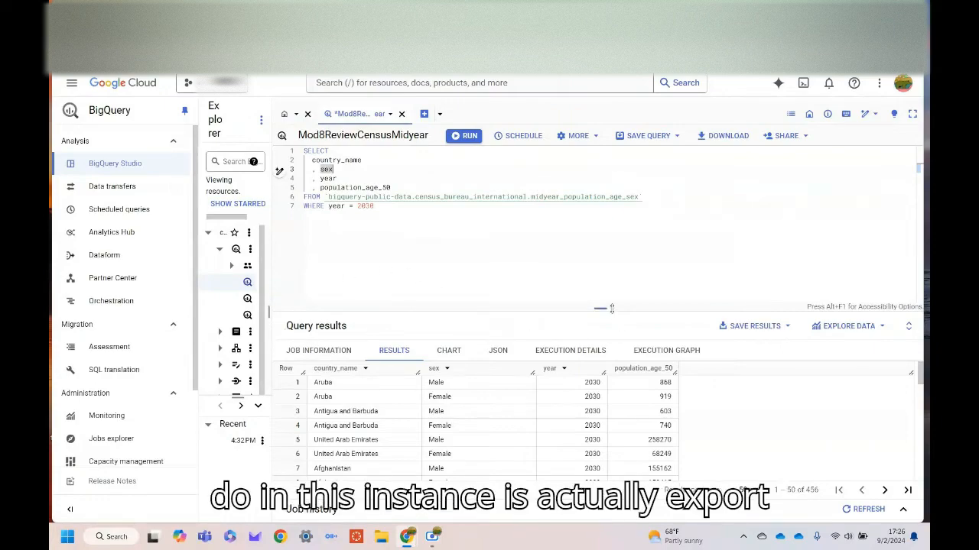
Step: Enlarge the query results area, save the results as a local CSV file, and open that file in Excel
left_click_drag(604, 308, 581, 211)
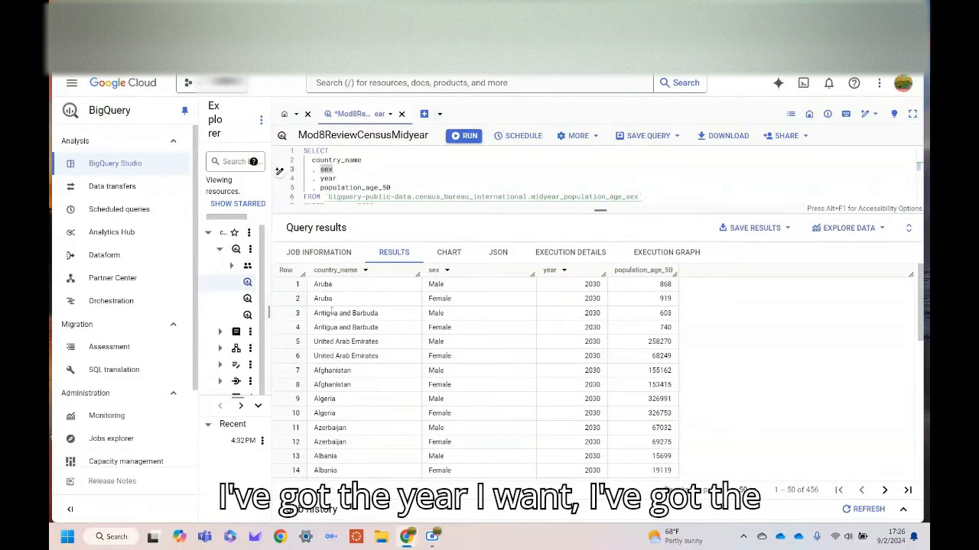
left_click(775, 231)
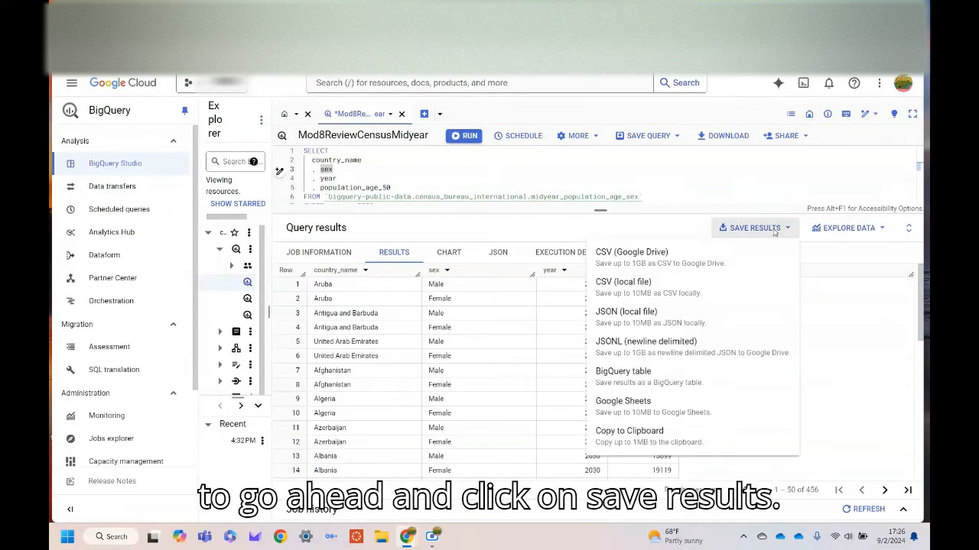
left_click(746, 284)
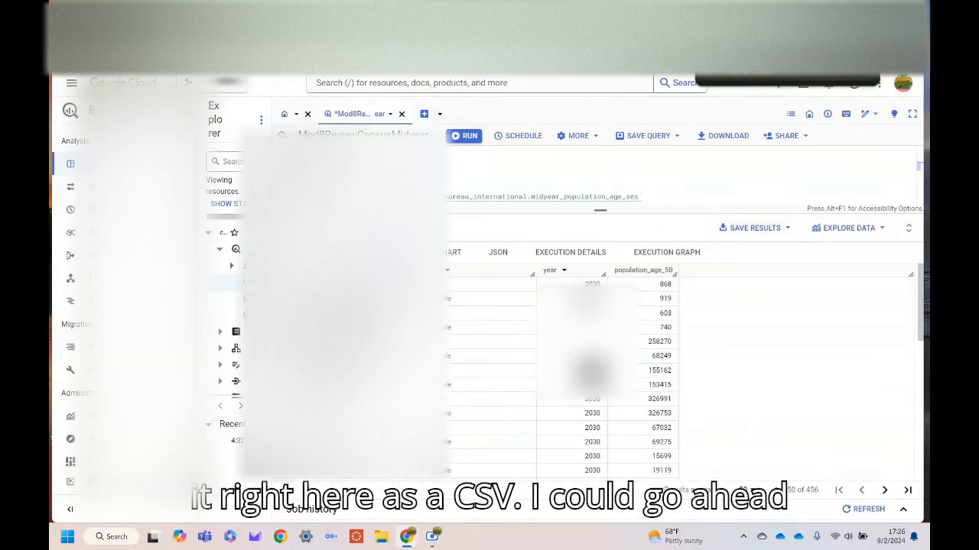
left_click(841, 64)
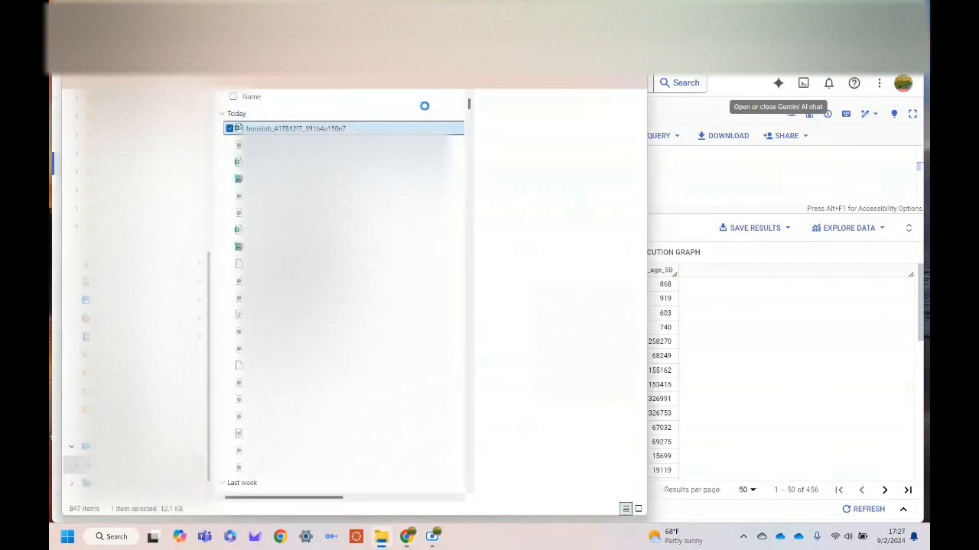
double_click(271, 129)
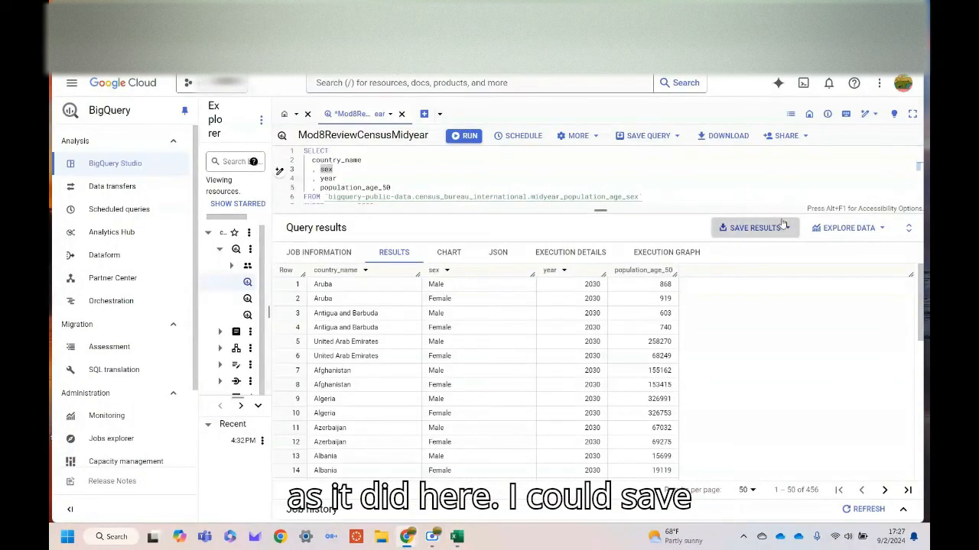
Step: Export the query results as a CSV file to Google Drive and open the exported file there
left_click(757, 227)
left_click(690, 260)
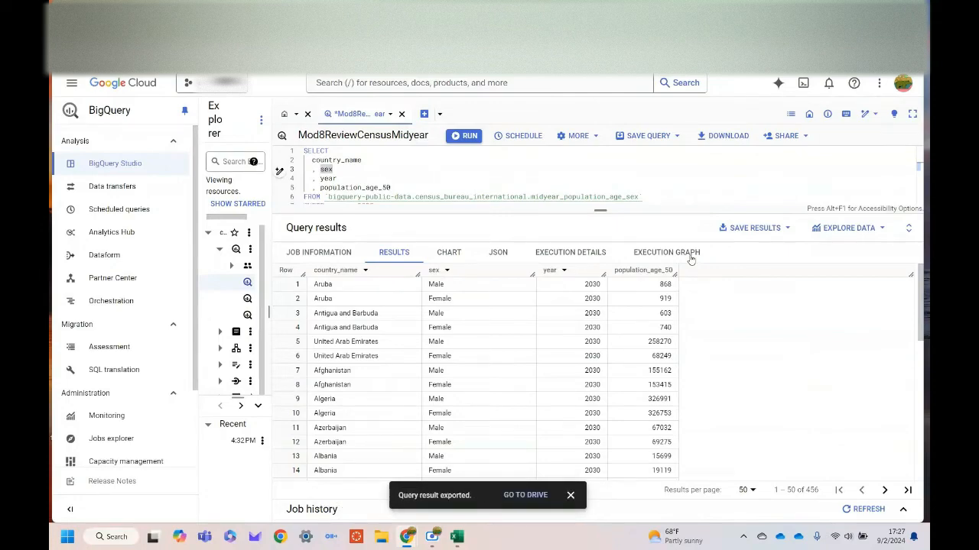
left_click(526, 495)
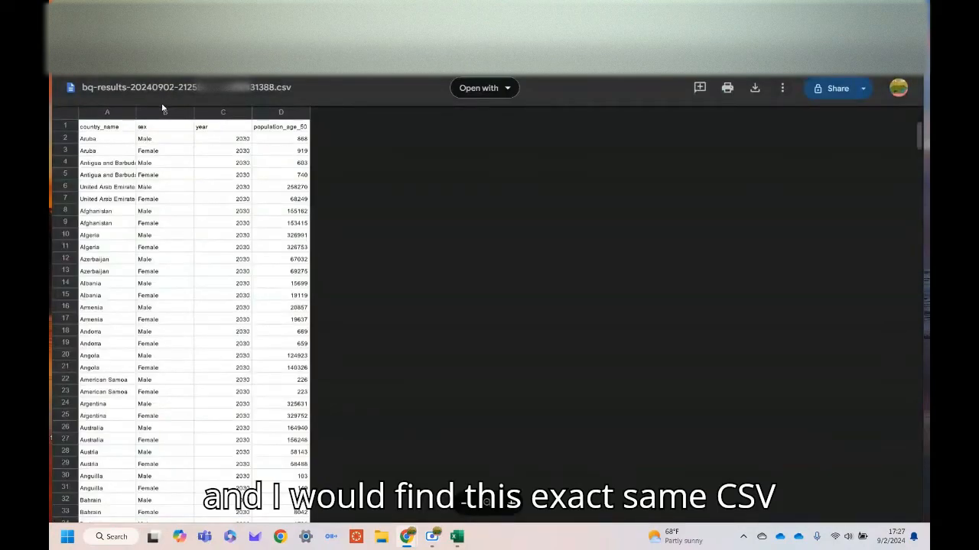
Step: Switch to Excel and compare the local CSV side by side with the Google Drive copy
left_click(465, 537)
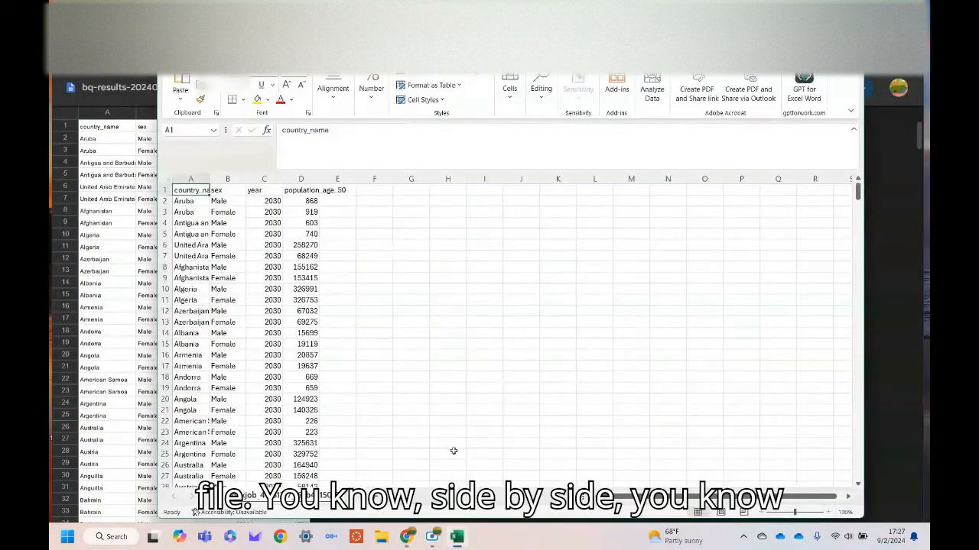
left_click_drag(159, 228, 316, 265)
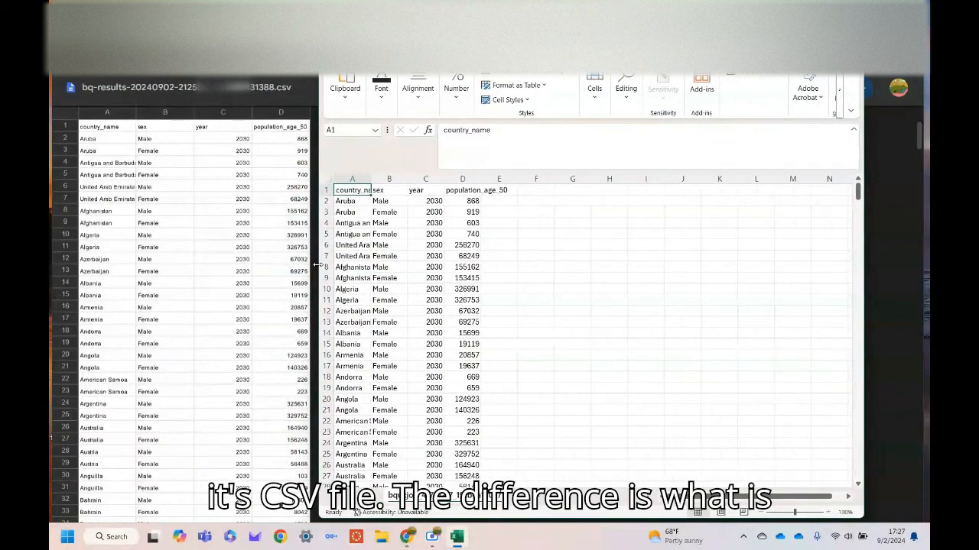
left_click(799, 37)
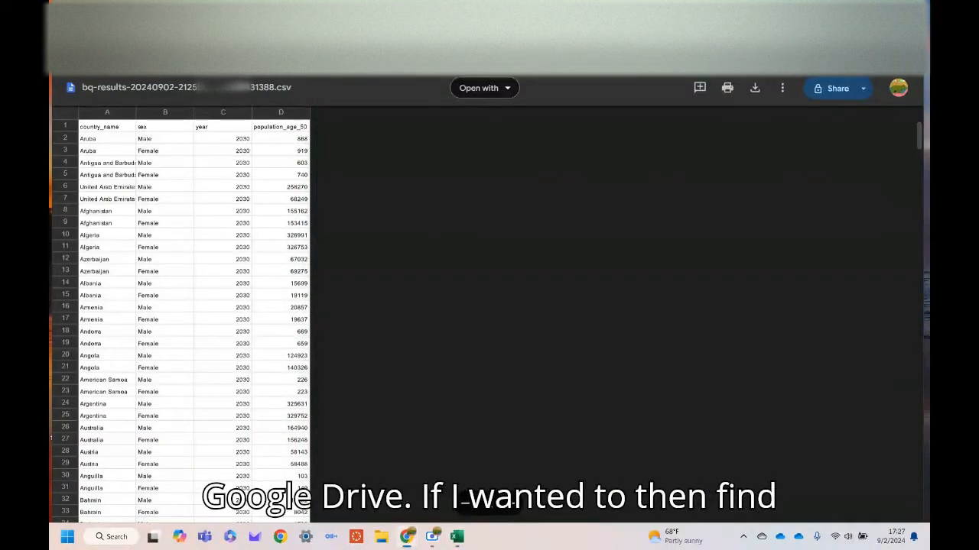
Step: Open the exported bq-results CSV file from its Google Drive folder with Google Sheets
left_click(336, 241)
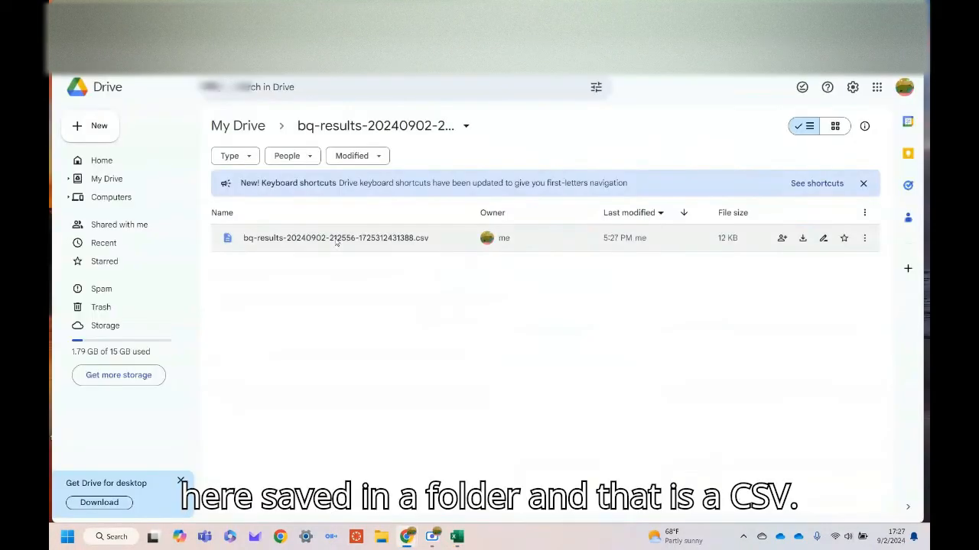
right_click(284, 245)
mouse_move(451, 256)
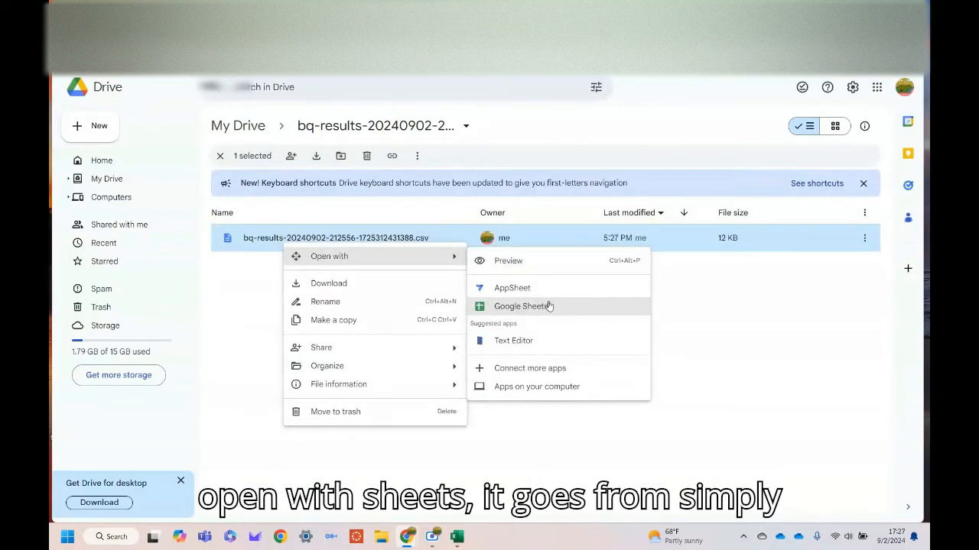
left_click(548, 306)
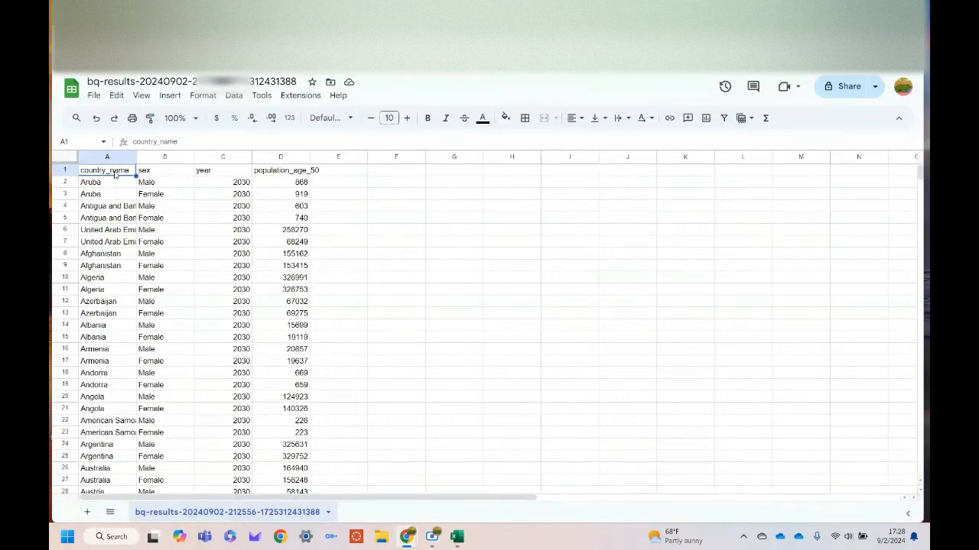
key("ctrl+shift+End")
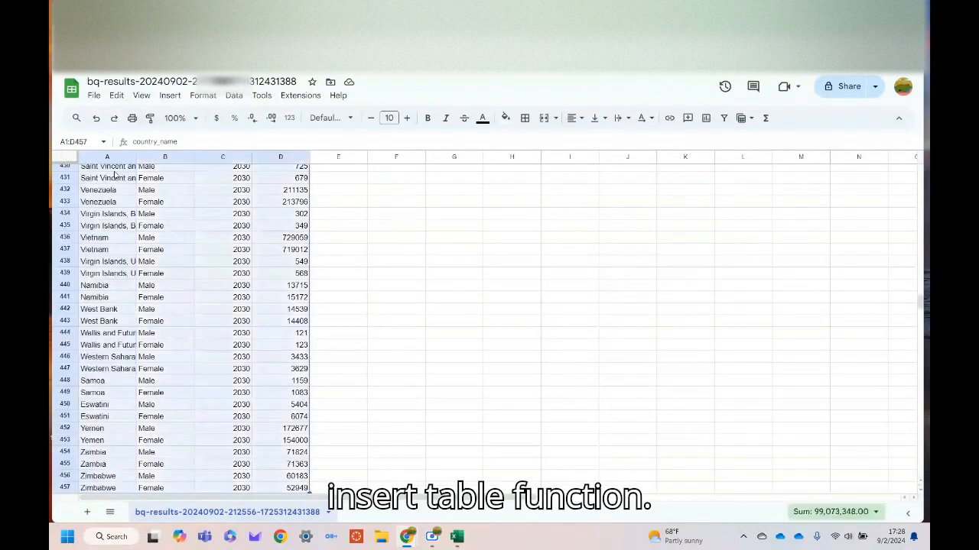
left_click(170, 95)
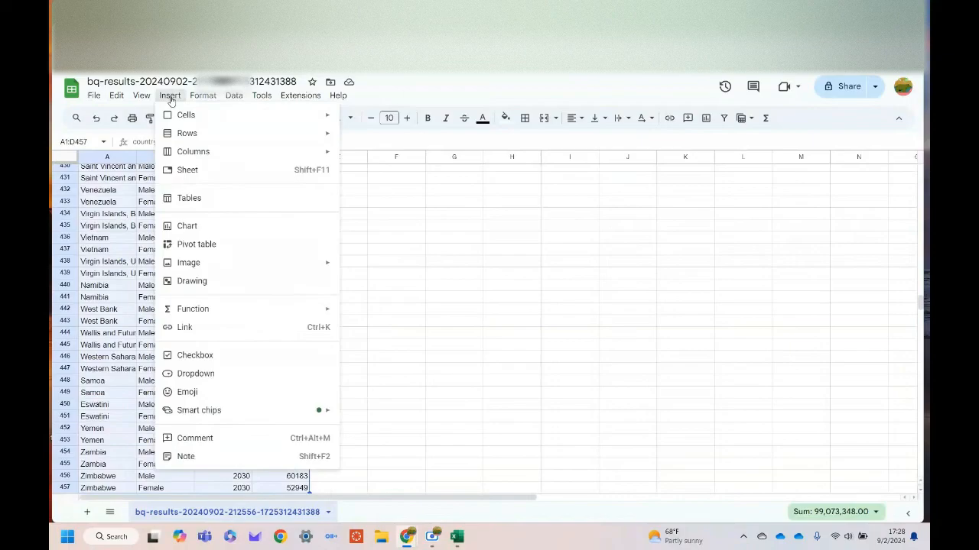
left_click(203, 200)
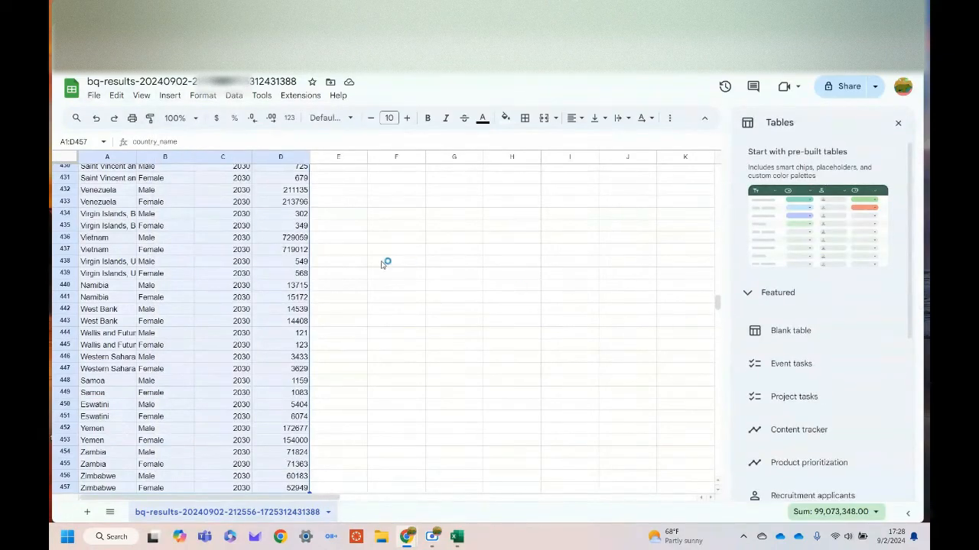
scroll(380, 262, "up", 5)
scroll(380, 263, "up", 15)
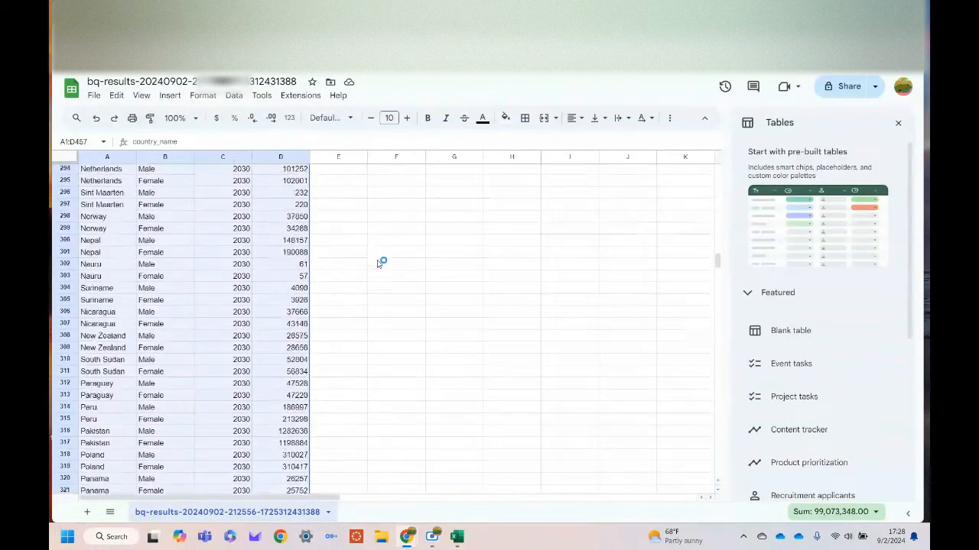
scroll(821, 293, "down", 4)
scroll(824, 295, "up", 4)
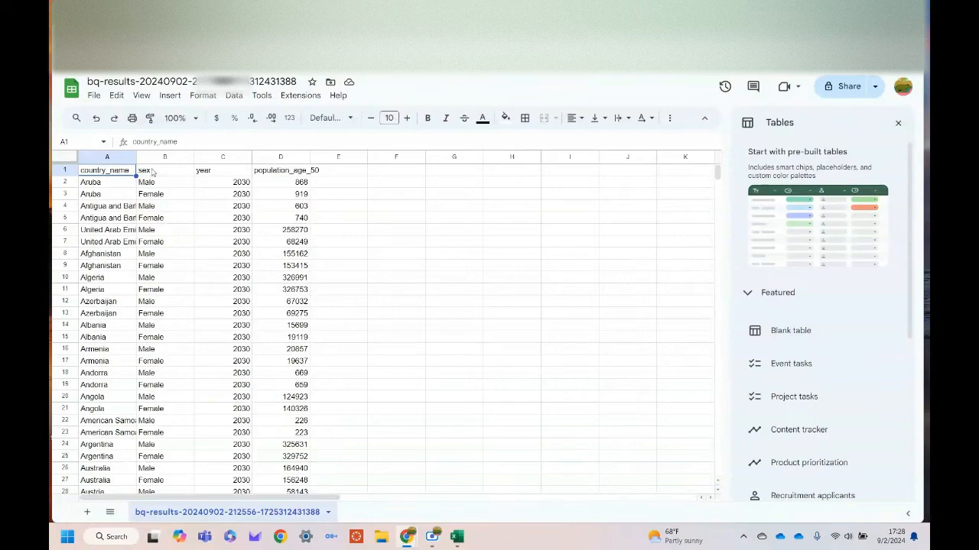
mouse_move(798, 368)
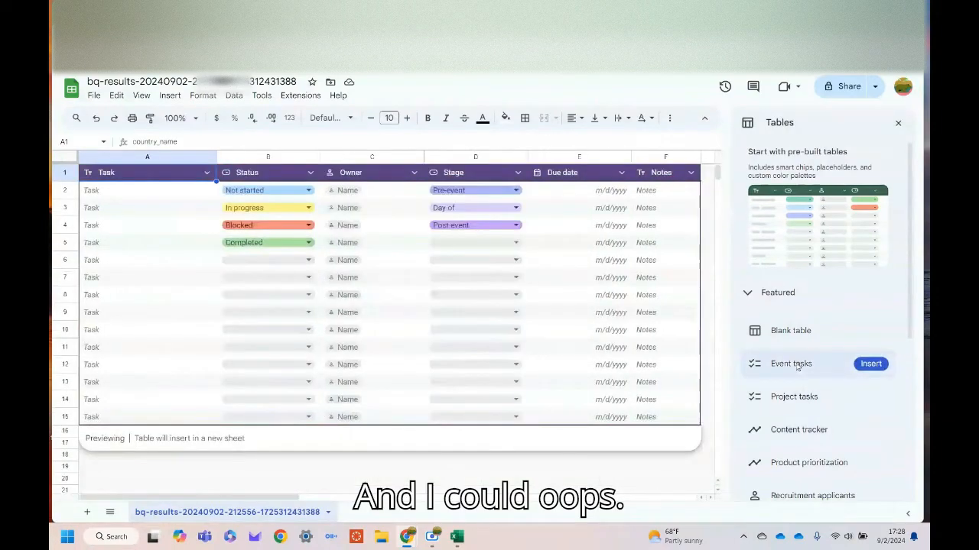
mouse_move(783, 326)
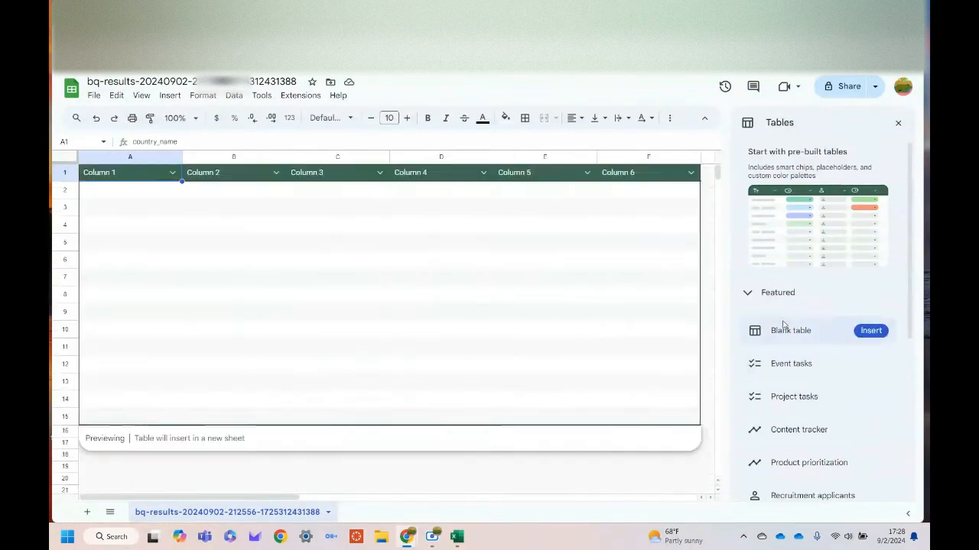
scroll(841, 428, "down", 5)
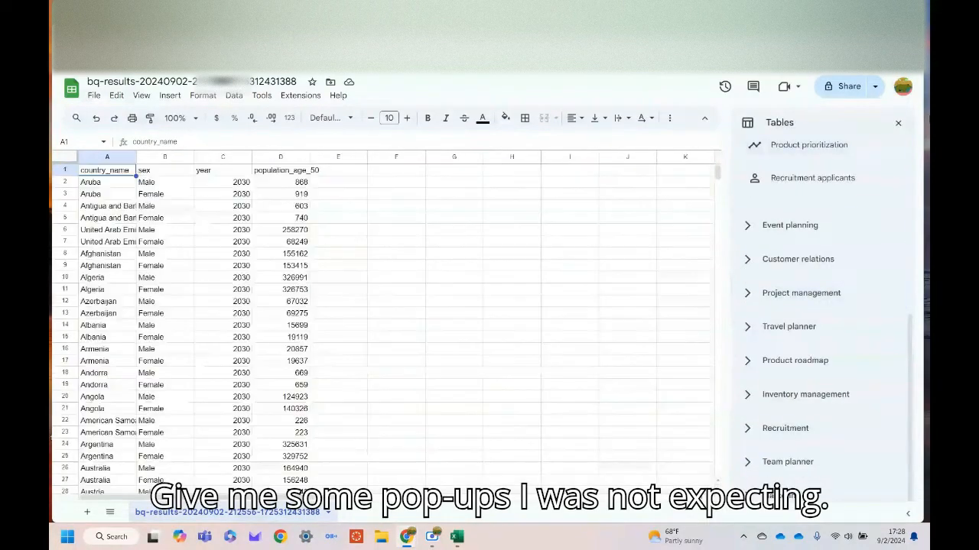
left_click(898, 123)
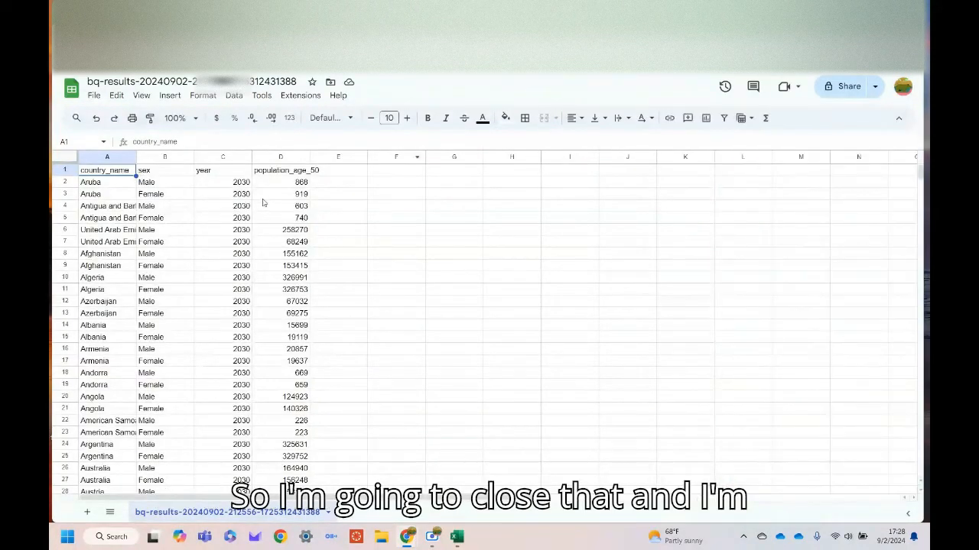
left_click(186, 159)
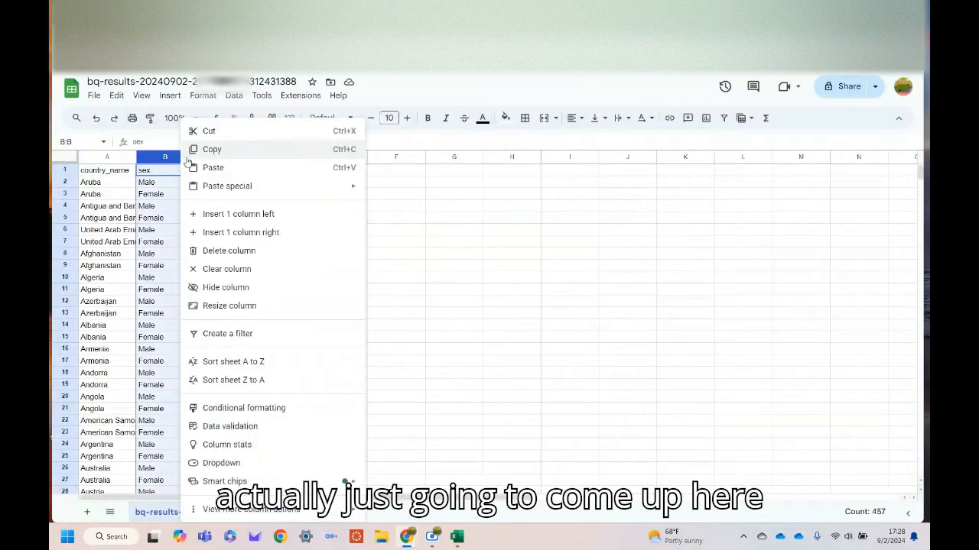
Step: Select the whole data set from the country_name header to the last row (A1:D457) and create a filter on it
left_click(103, 172)
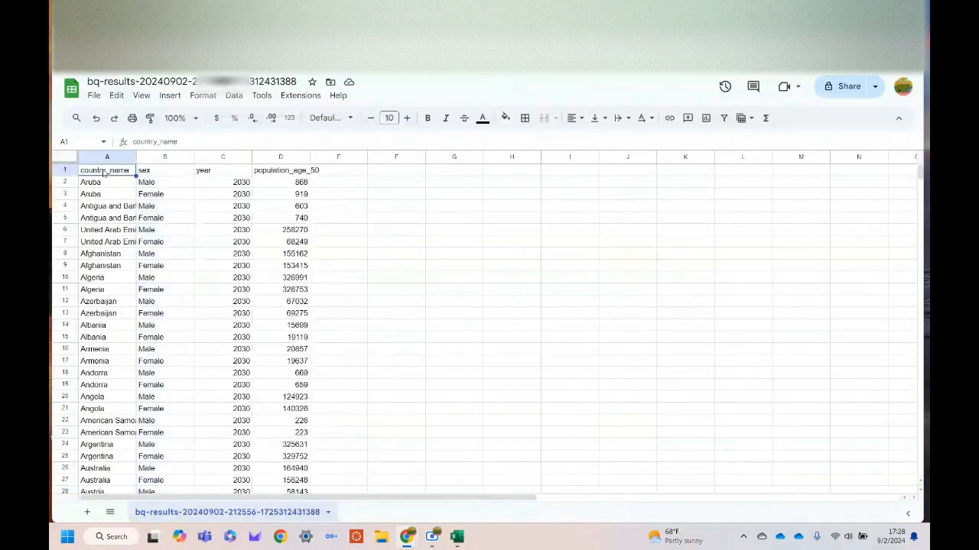
key("ctrl+shift+End")
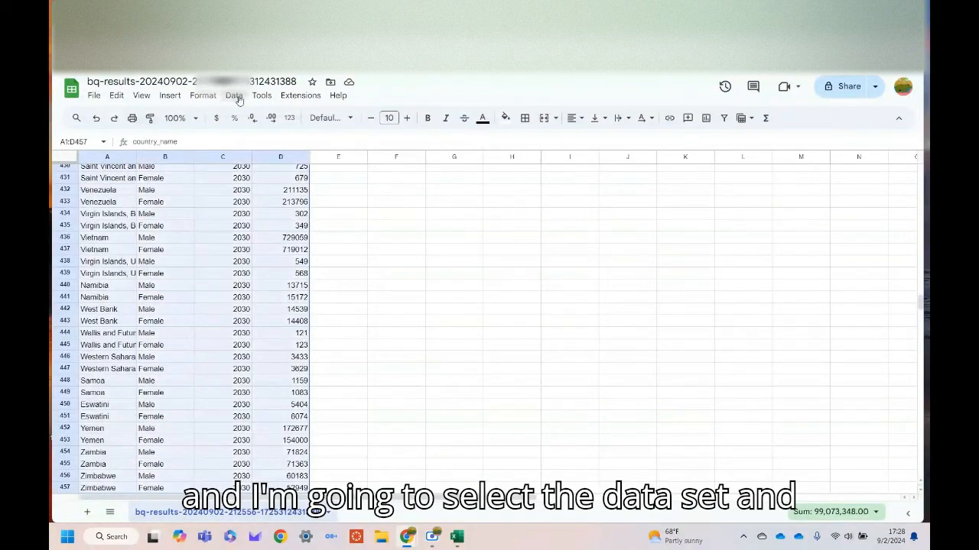
left_click(234, 95)
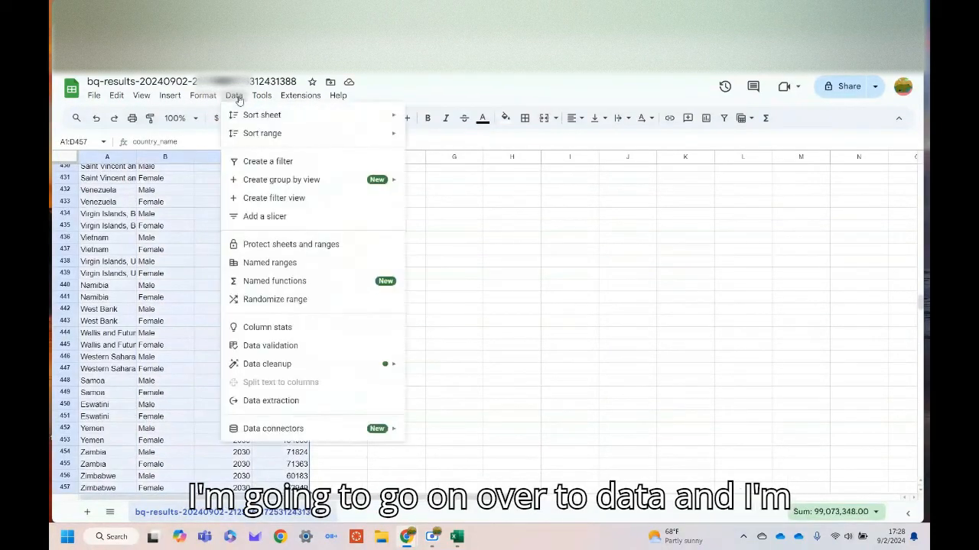
left_click(293, 170)
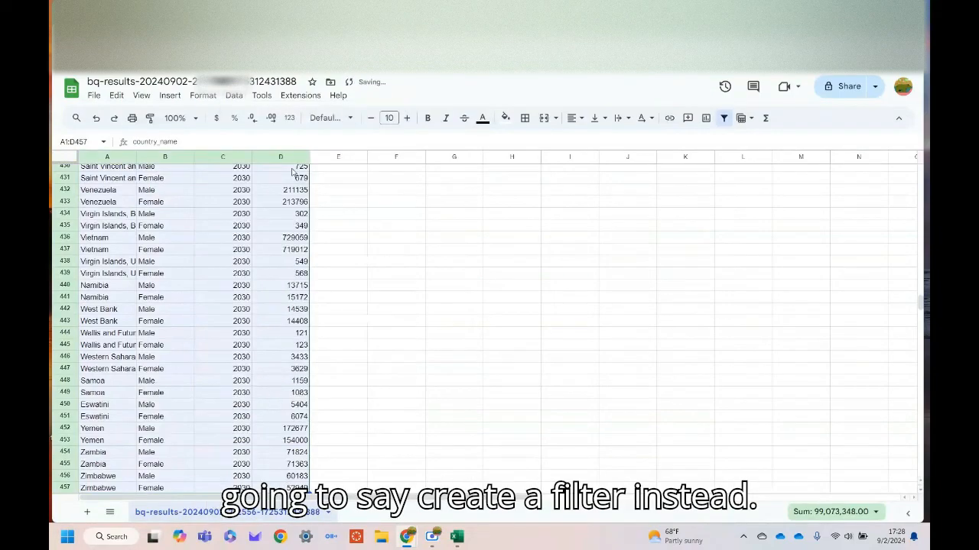
scroll(292, 170, "up", 20)
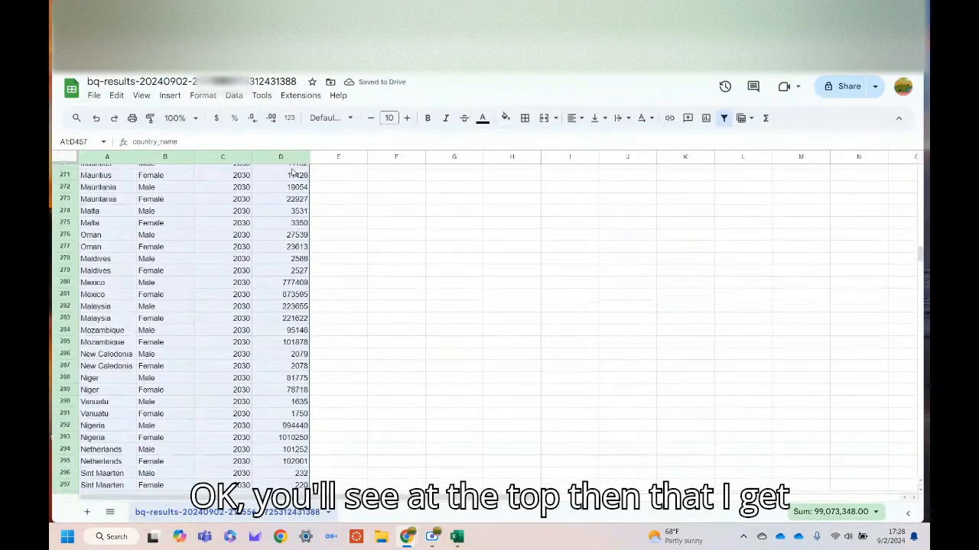
Step: Filter the sex column to show only the Female rows
scroll(292, 170, "up", 2)
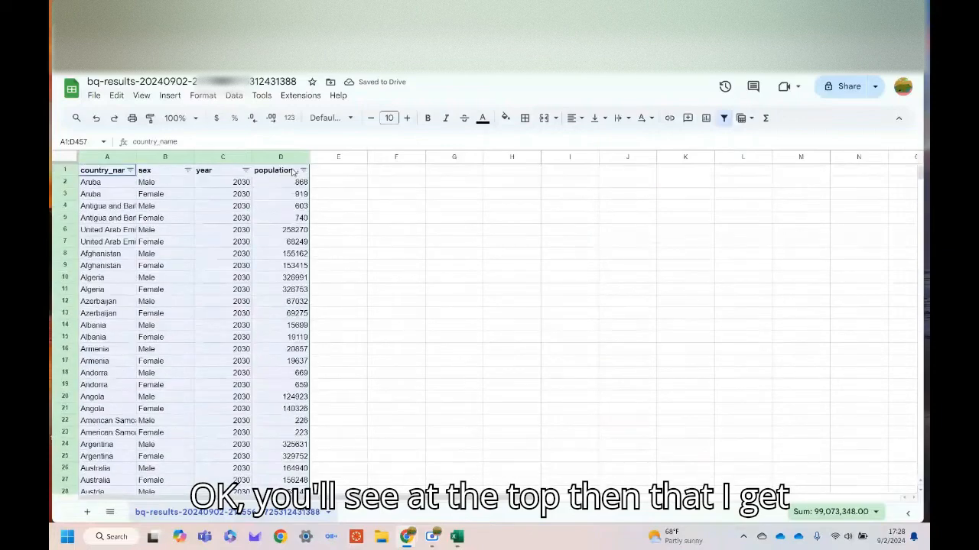
left_click(188, 171)
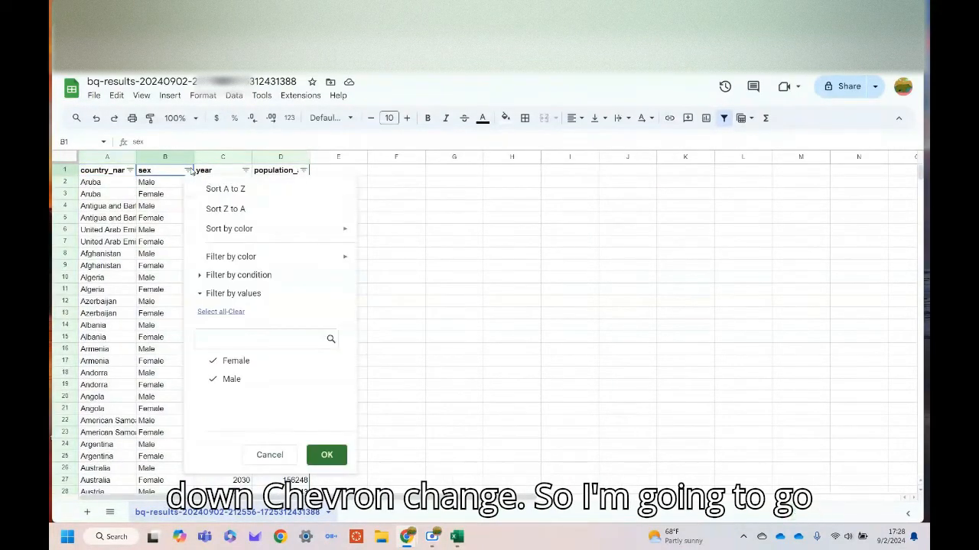
left_click(212, 380)
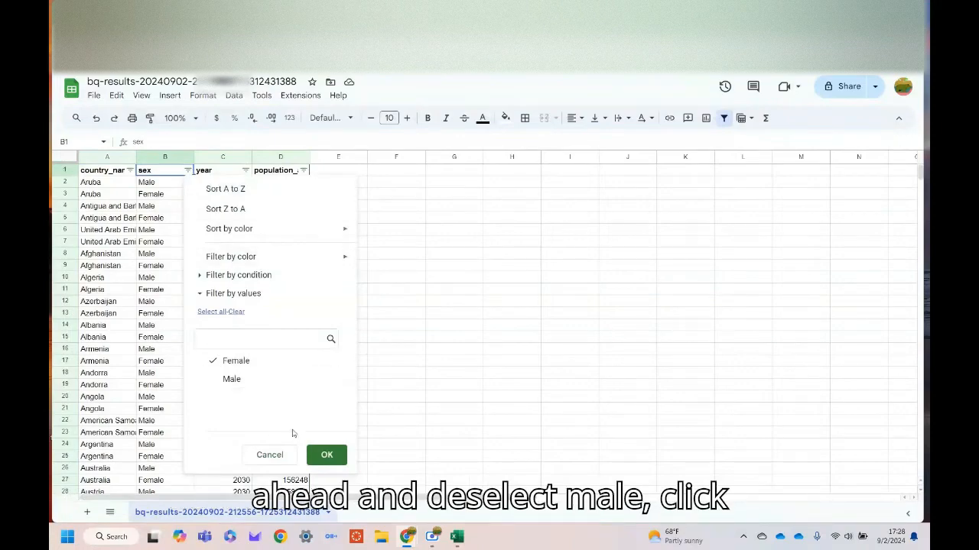
left_click(326, 455)
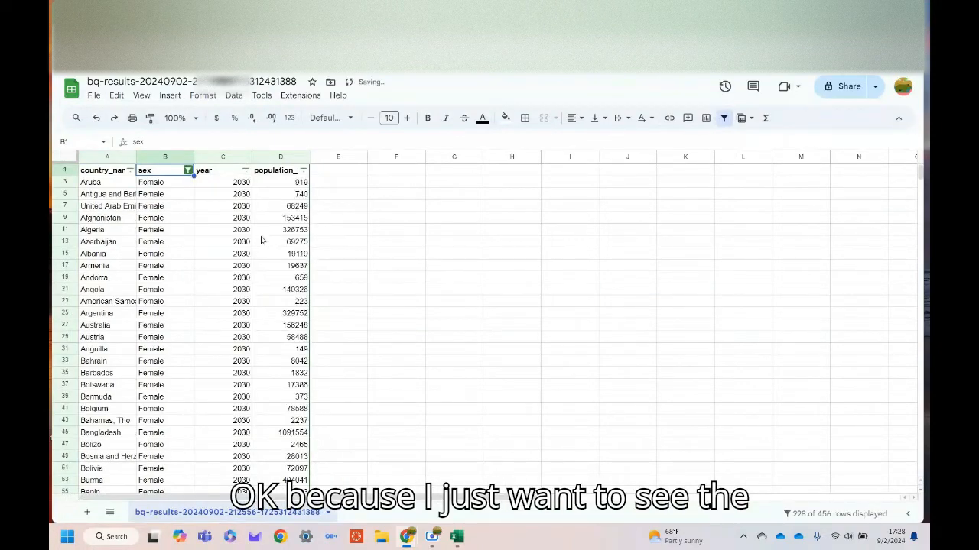
left_click(106, 158)
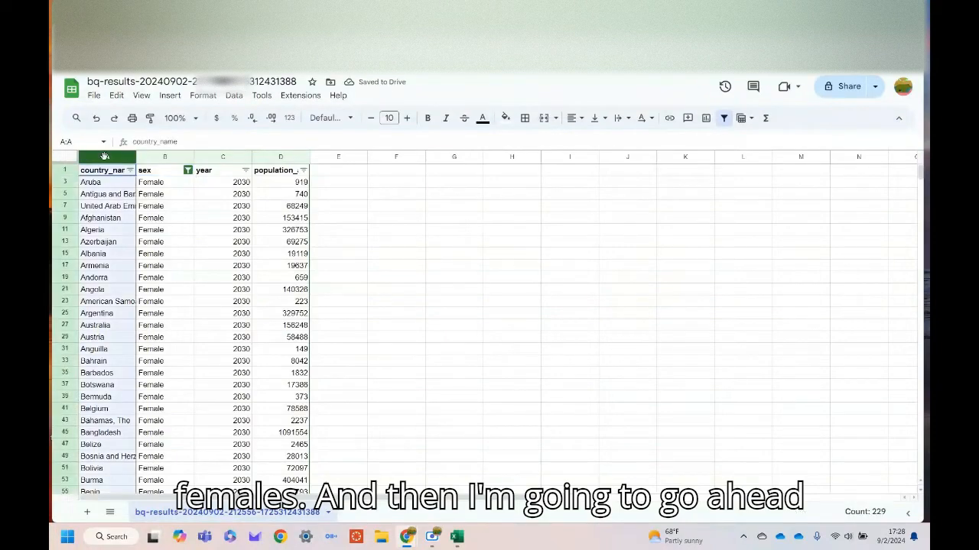
left_click(295, 159, "shift")
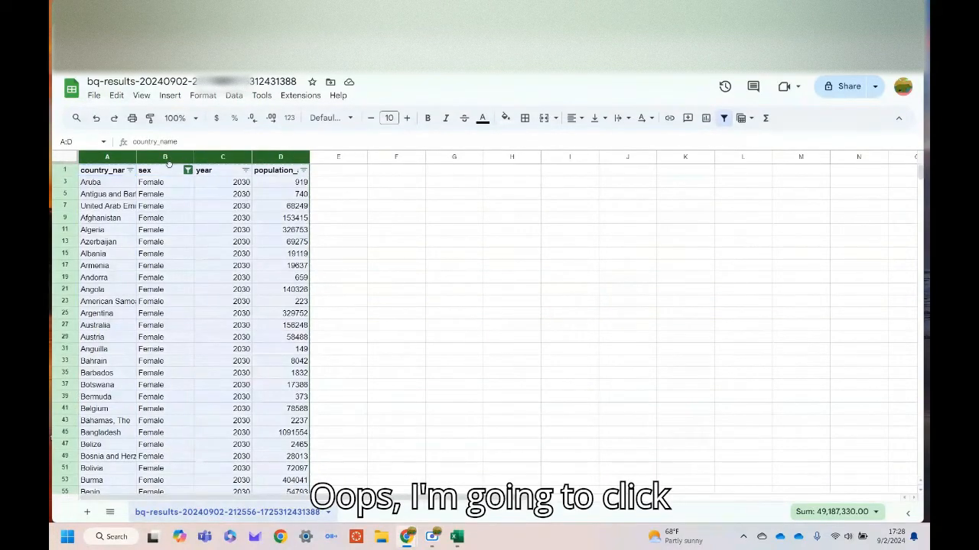
left_click(317, 218)
Step: Insert a chart based only on the country_name and population_age_50 columns (A and D)
left_click(111, 156)
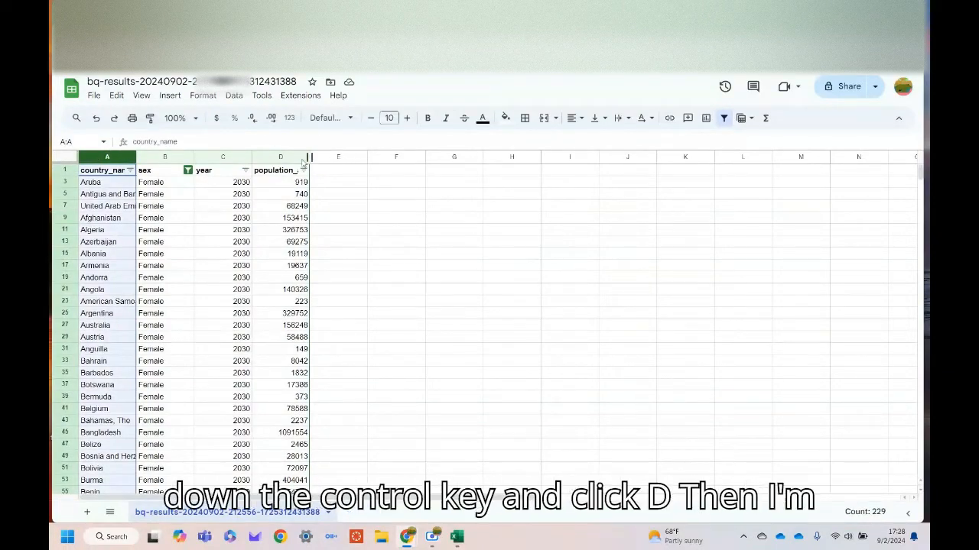
left_click(278, 156, "ctrl")
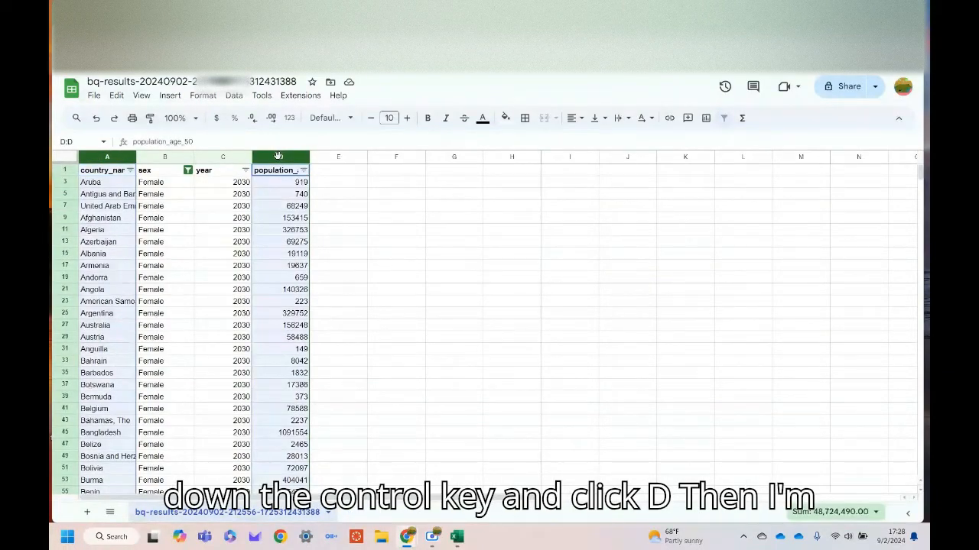
left_click(169, 96)
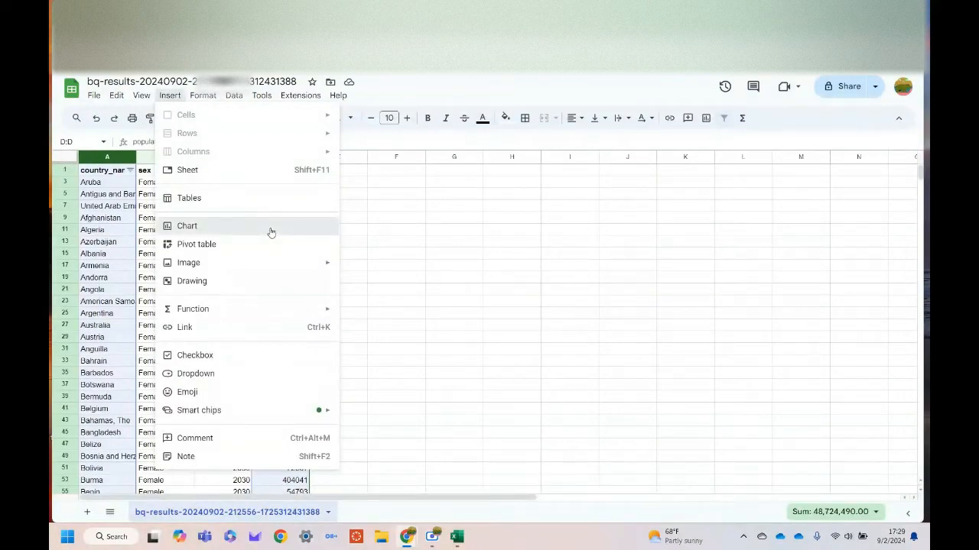
left_click(271, 229)
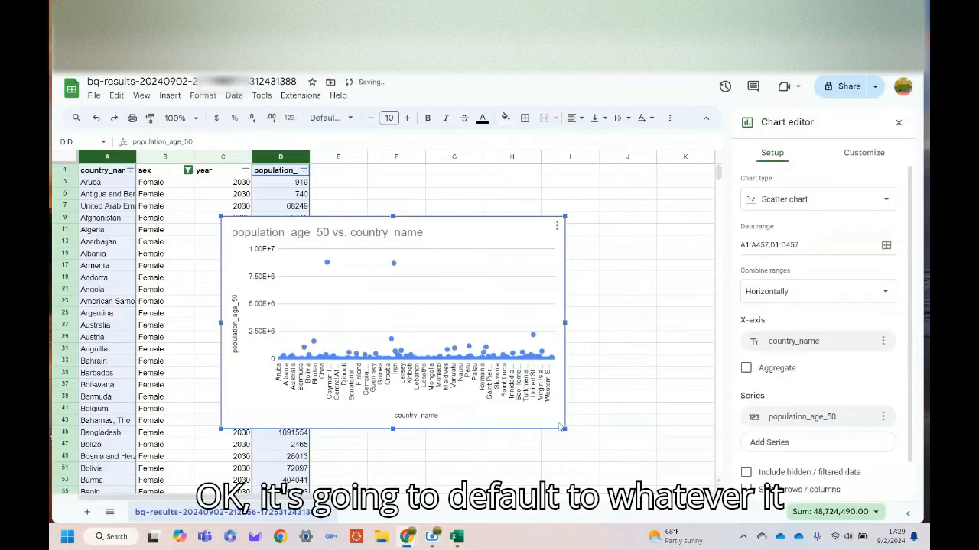
Step: Change the chart type to Geo chart with markers and enlarge the chart up to row 1 and across to column K
left_click(878, 202)
scroll(849, 348, "down", 10)
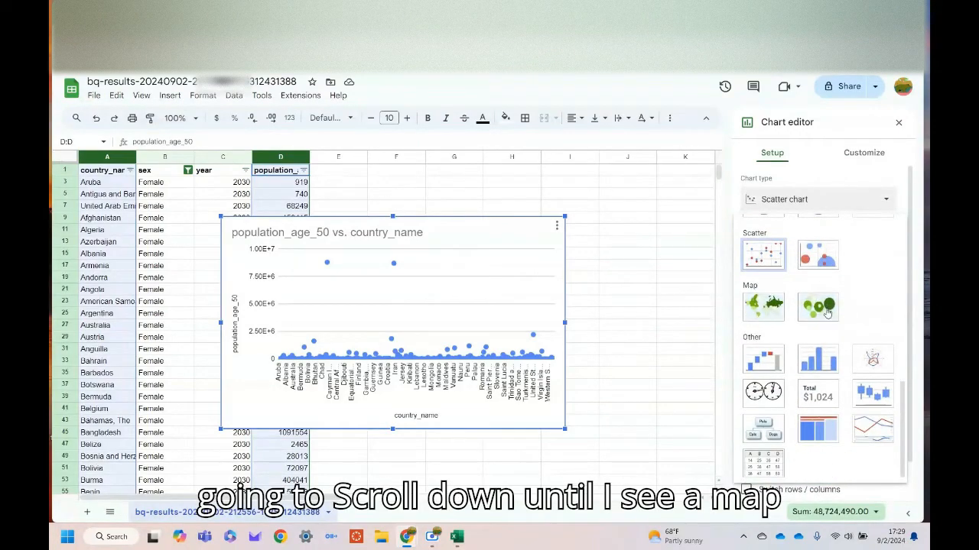
left_click(820, 307)
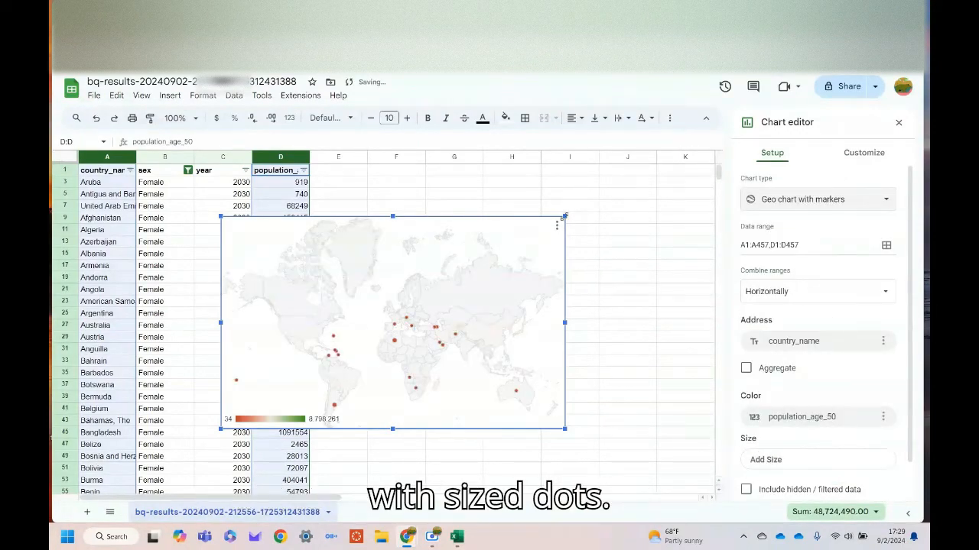
left_click_drag(565, 217, 680, 165)
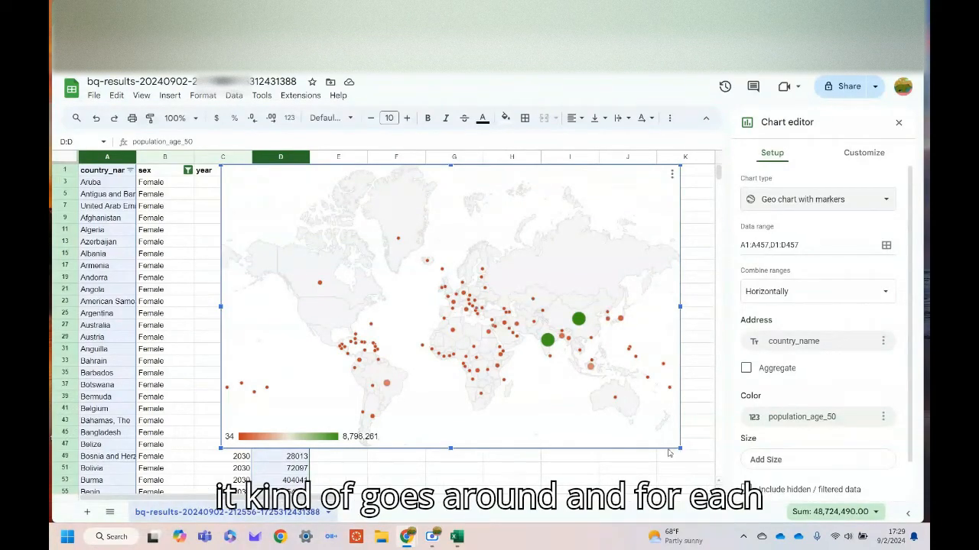
left_click(669, 444)
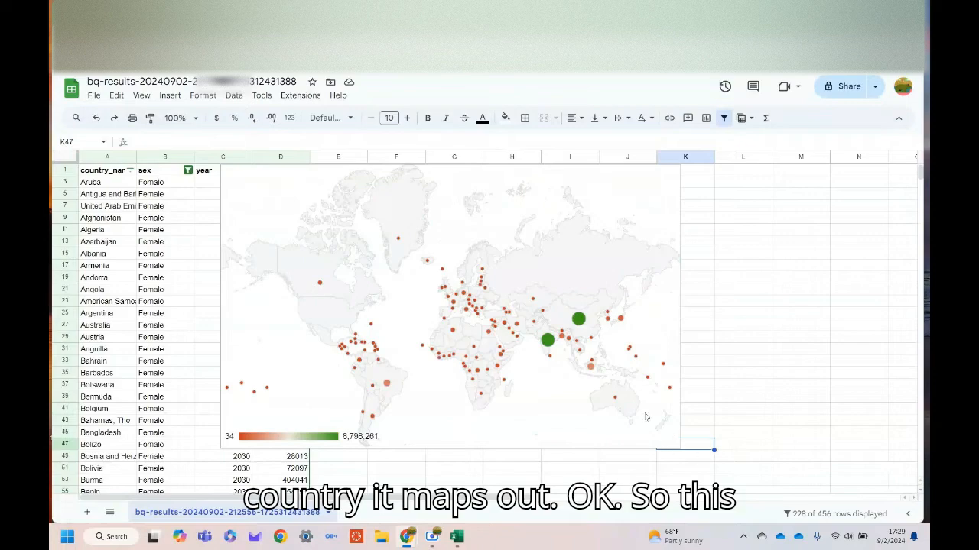
Step: Edit the map chart and switch its type to the filled-region Geo chart
left_click(553, 408)
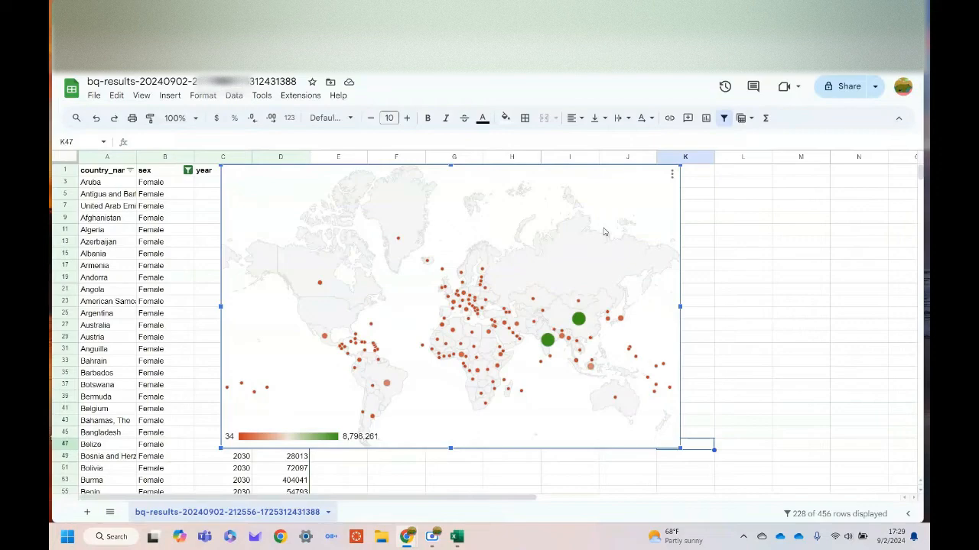
left_click(672, 177)
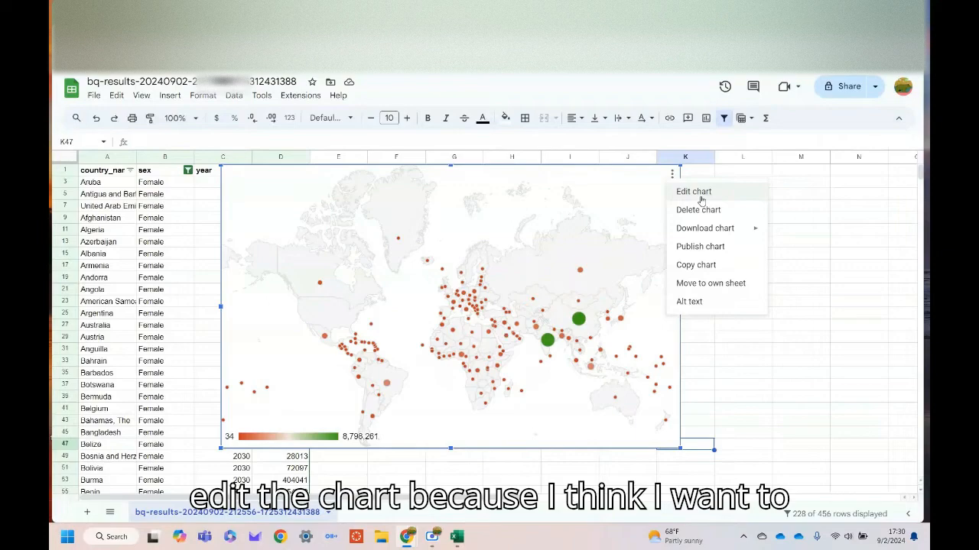
left_click(696, 192)
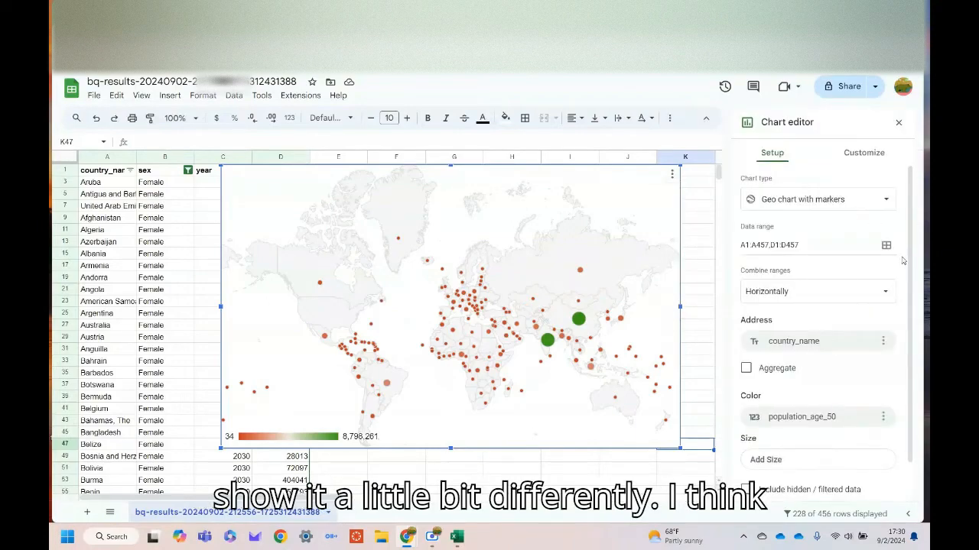
left_click(886, 208)
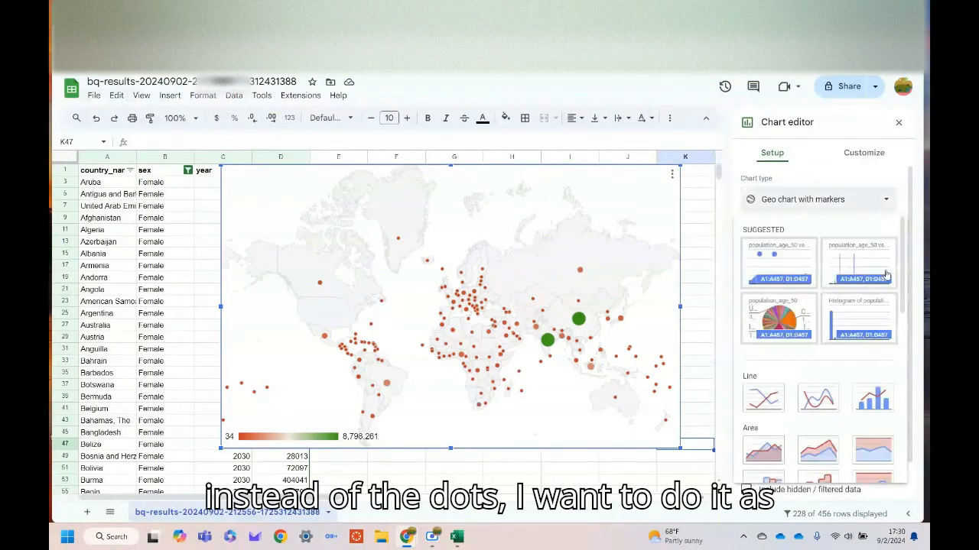
scroll(861, 363, "down", 5)
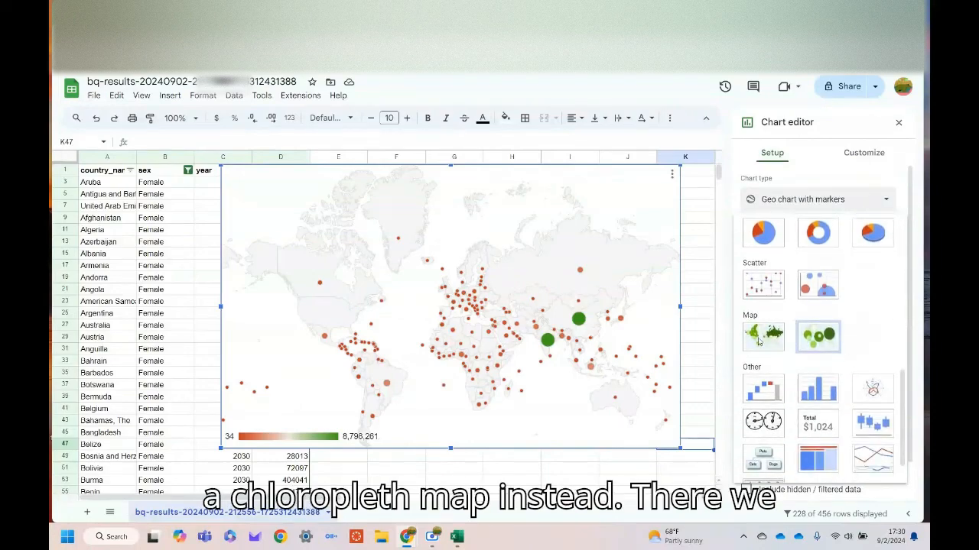
left_click(762, 336)
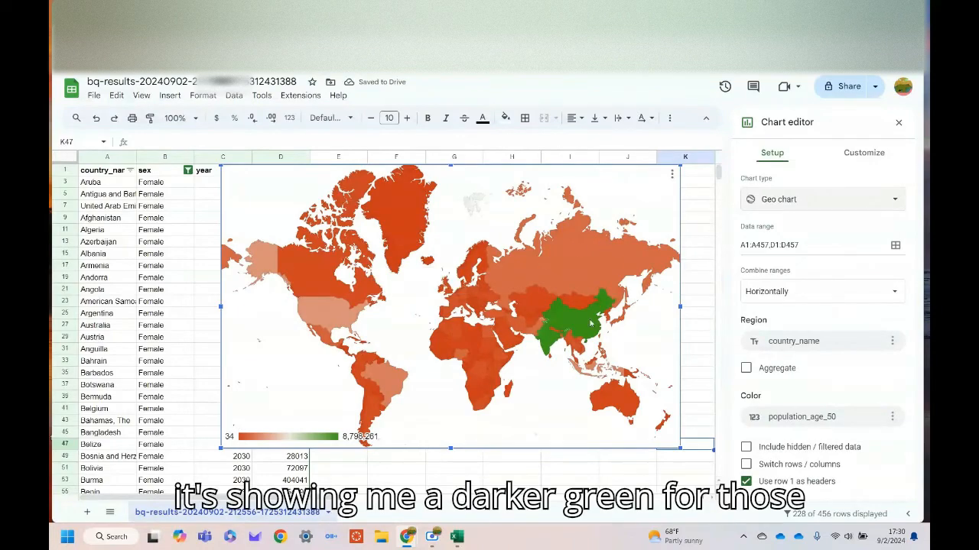
mouse_move(578, 326)
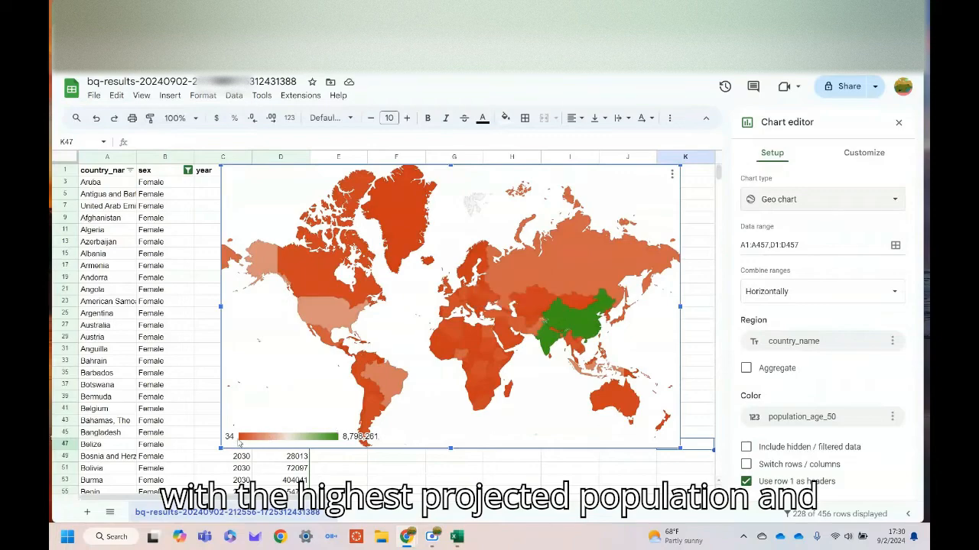
mouse_move(330, 287)
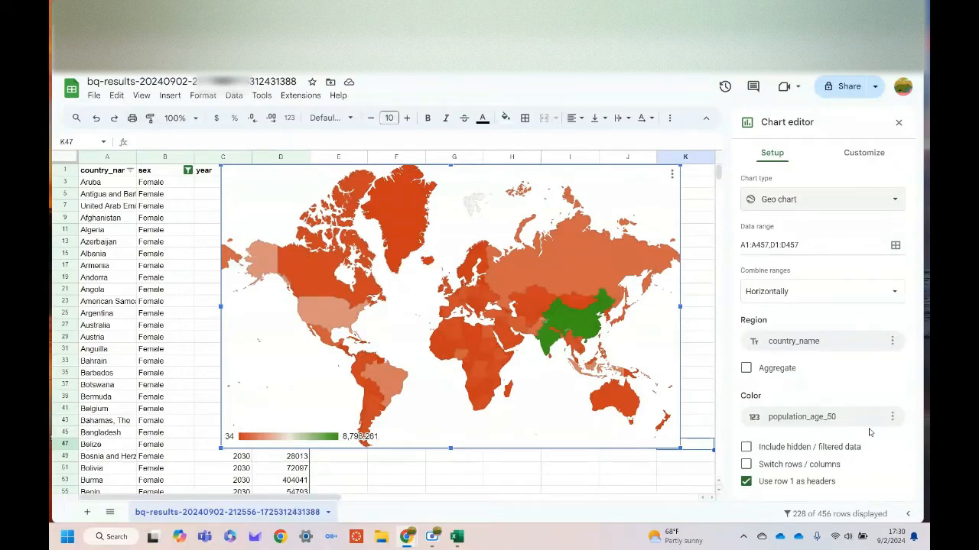
mouse_move(470, 350)
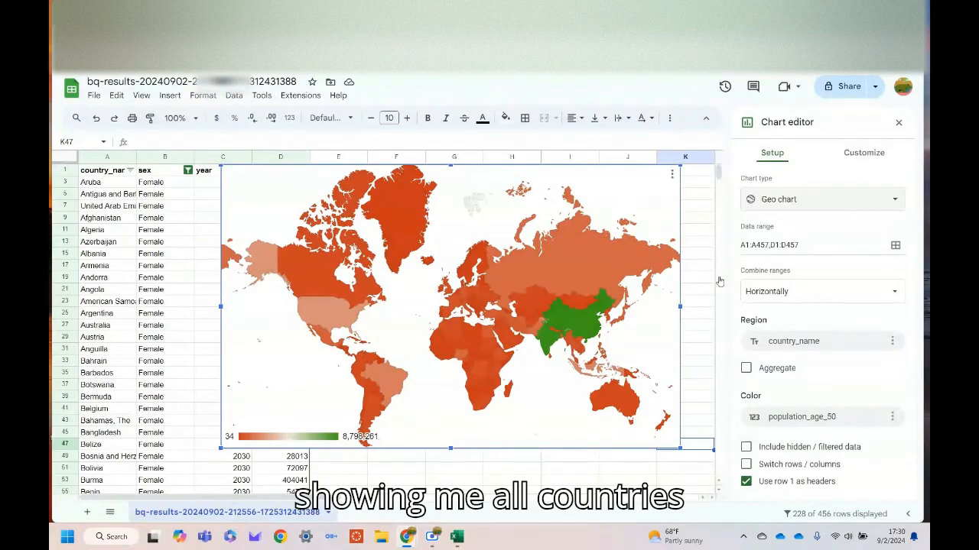
mouse_move(471, 280)
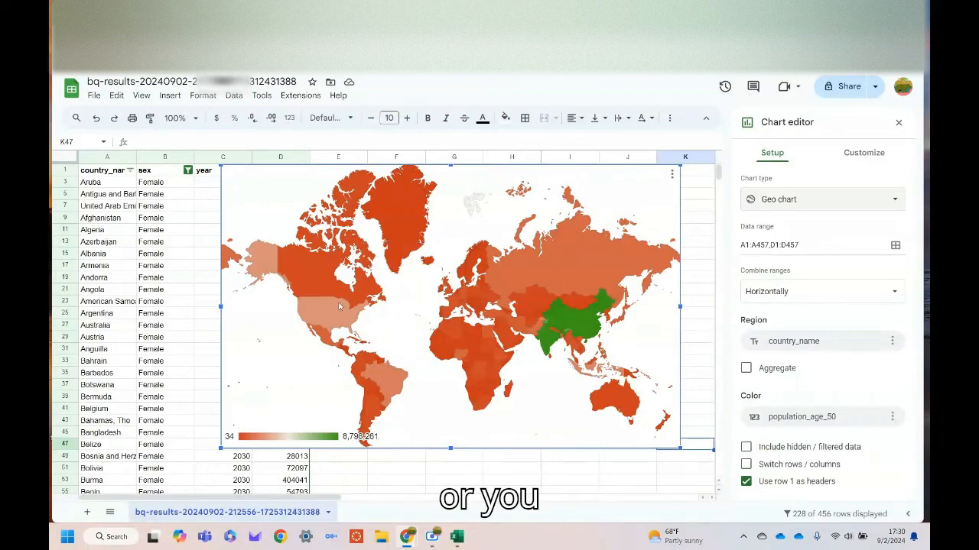
Step: Change the sex column filter to show only the Male rows instead of Female
left_click(185, 170)
key("Escape")
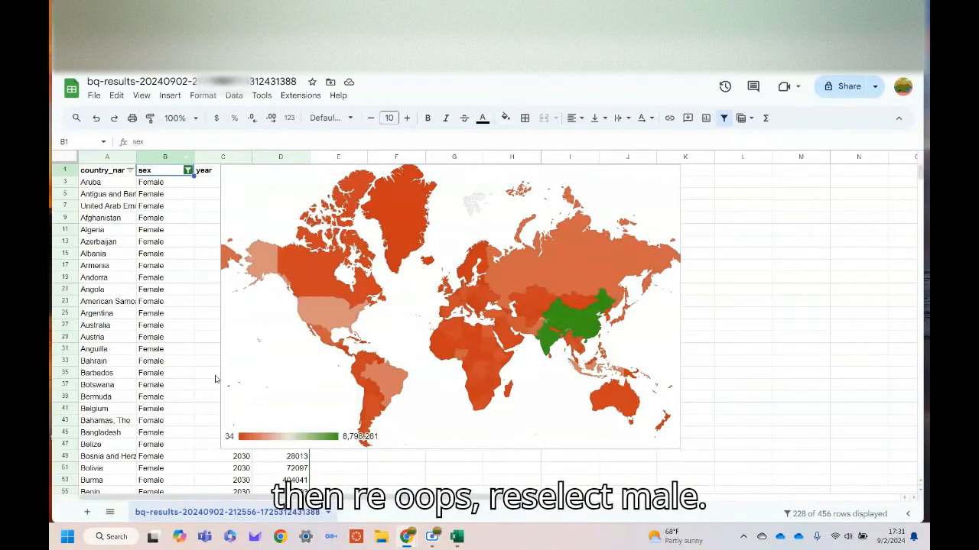
left_click(190, 174)
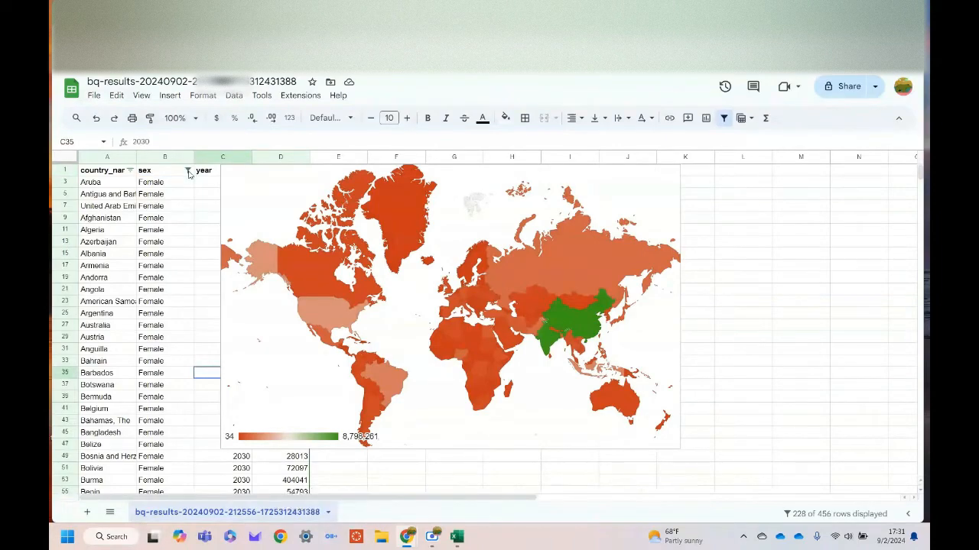
left_click(188, 171)
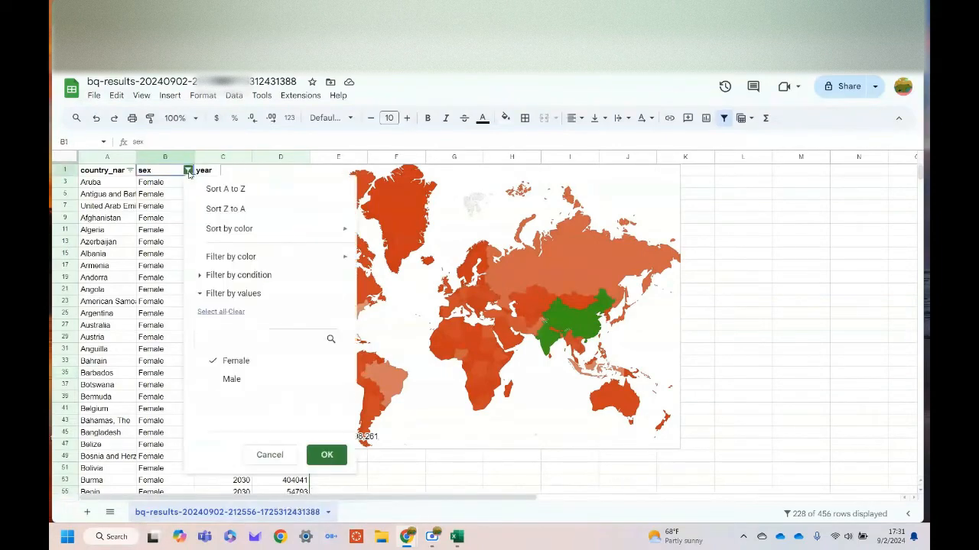
left_click(211, 384)
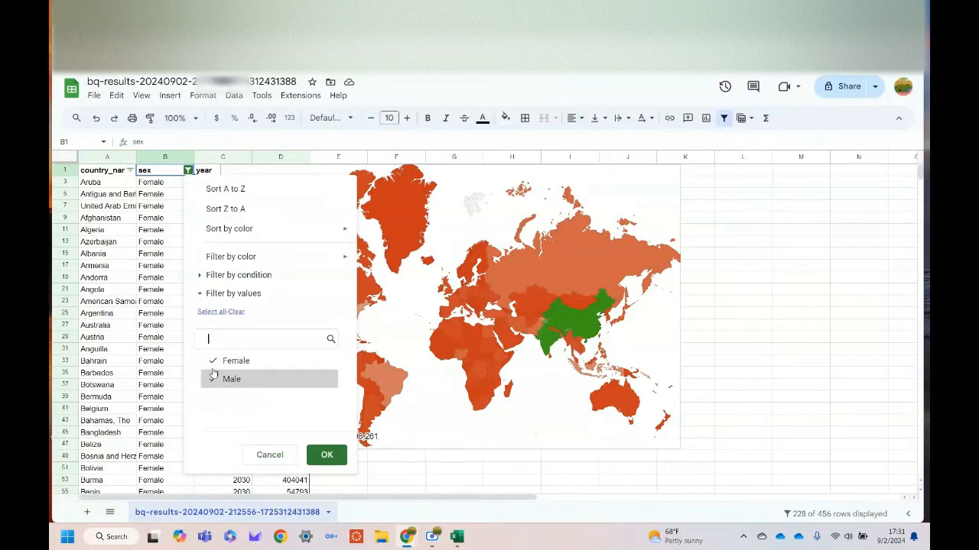
left_click(212, 366)
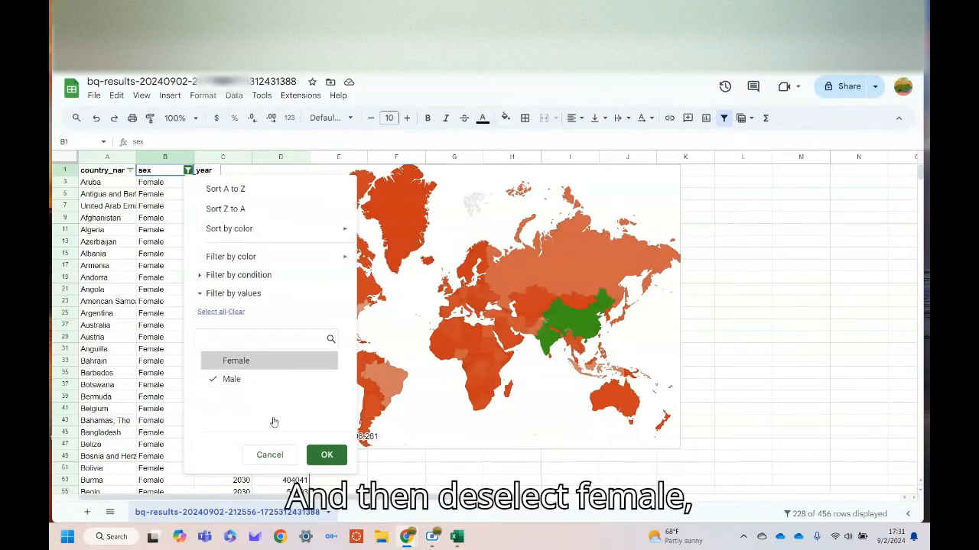
left_click(326, 455)
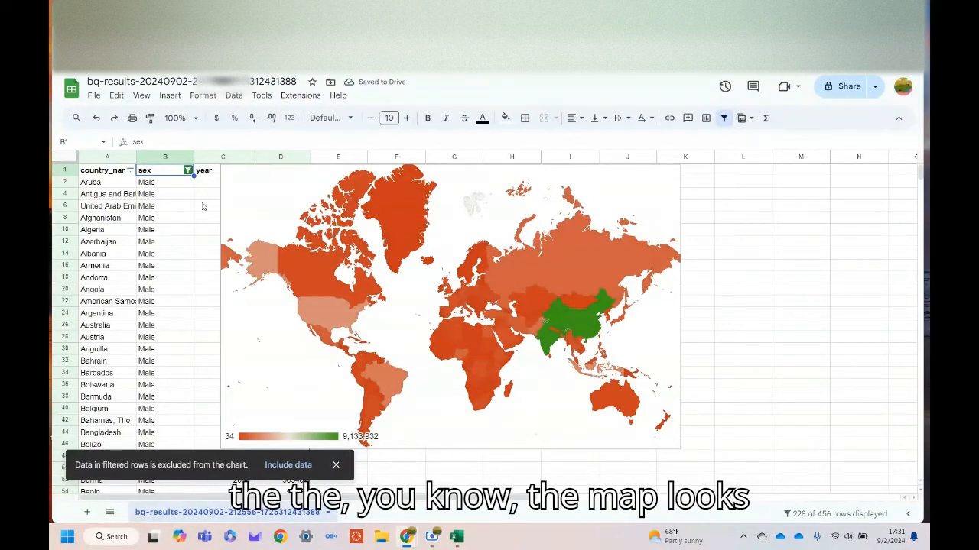
left_click(188, 171)
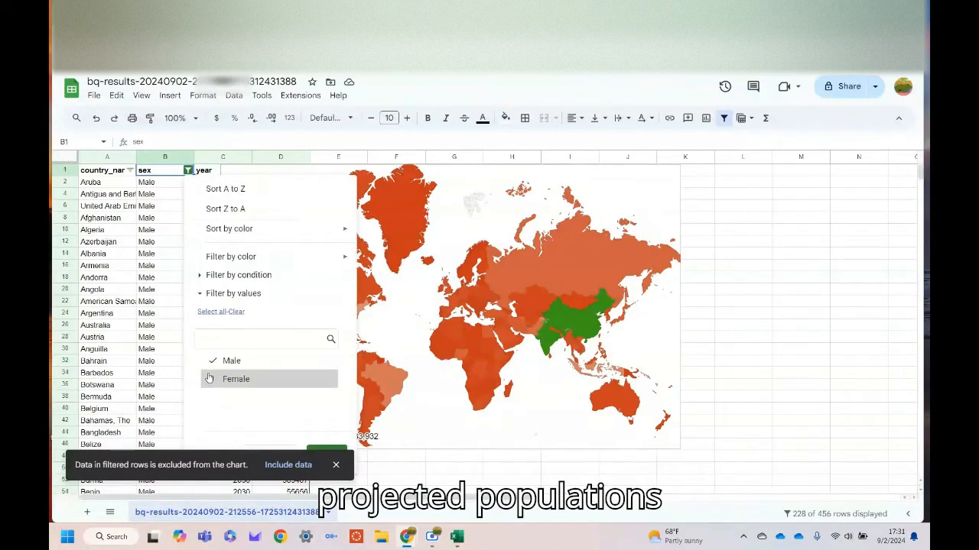
left_click(211, 380)
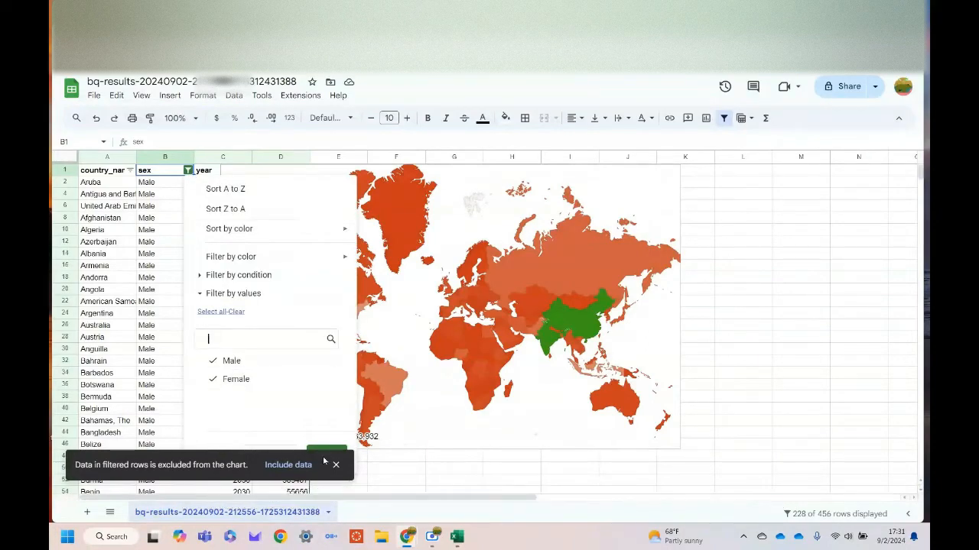
left_click(340, 466)
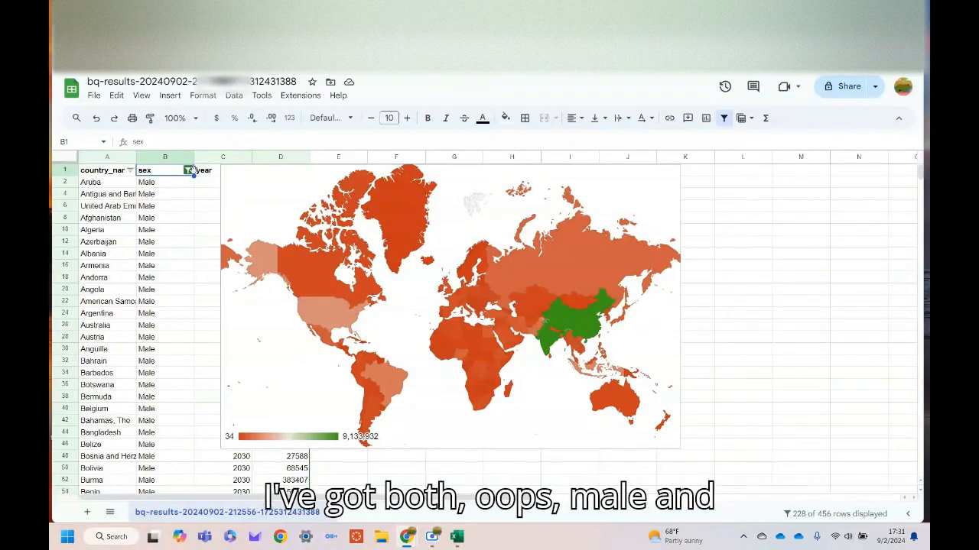
Step: Include Female rows alongside Male rows in the sex column filter
left_click(188, 171)
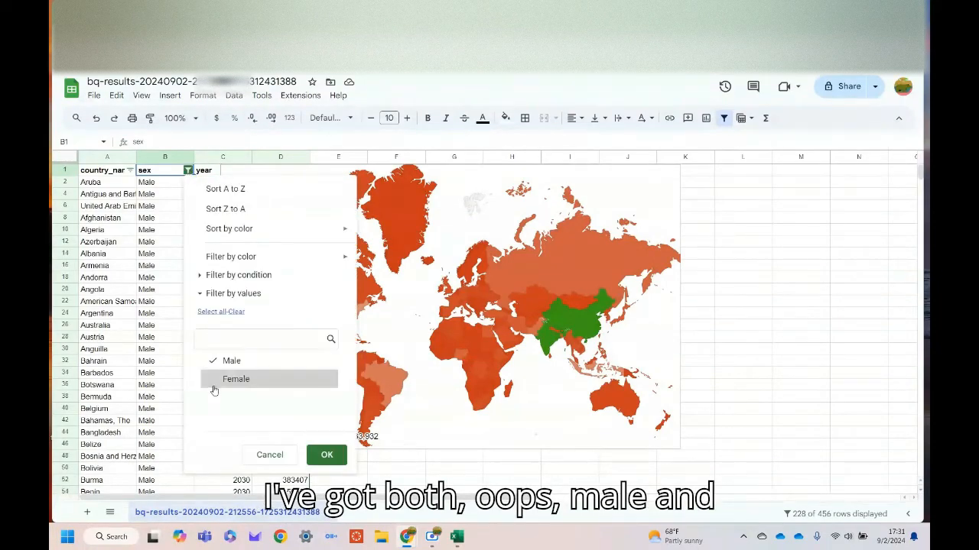
left_click(213, 385)
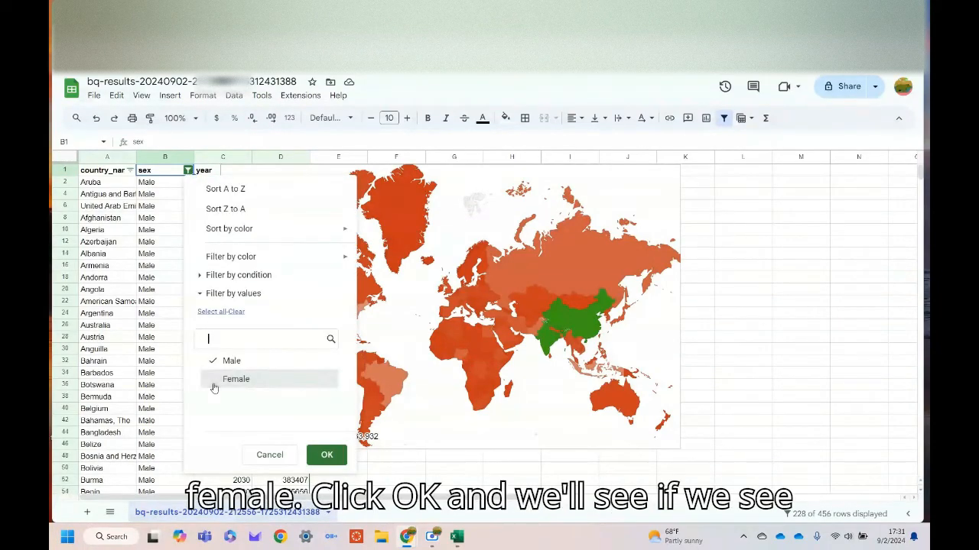
left_click(327, 455)
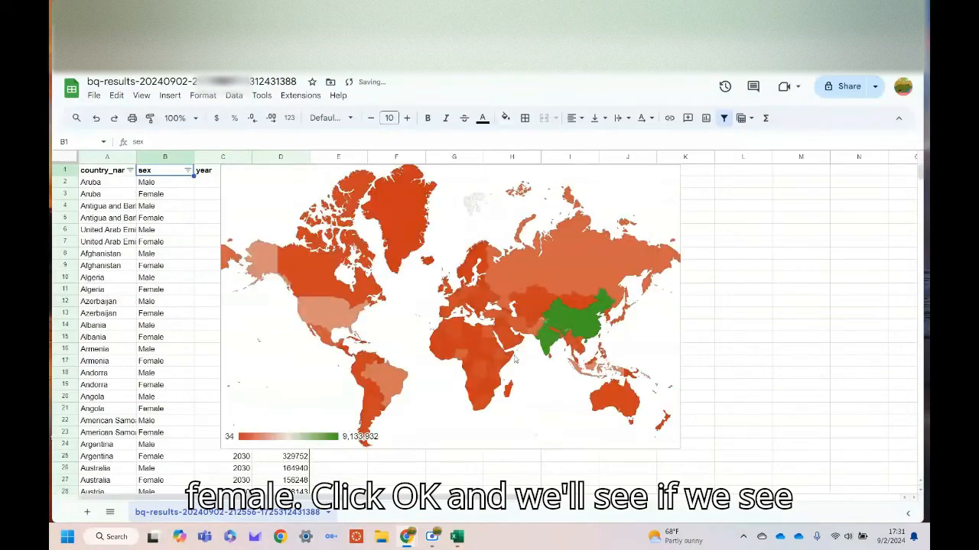
Step: Edit the map chart's Geo colors, setting the minimum color to blue and the maximum color to orange
left_click(450, 271)
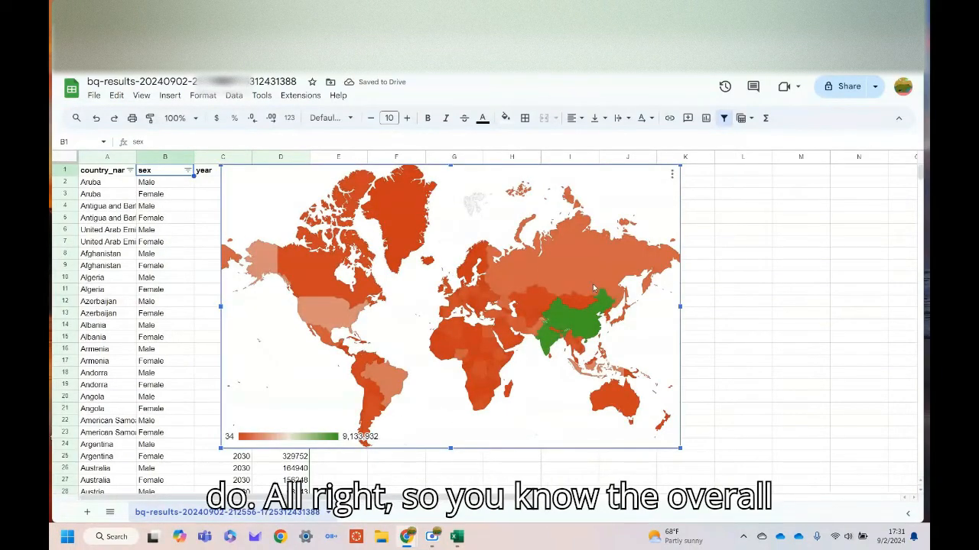
mouse_move(582, 322)
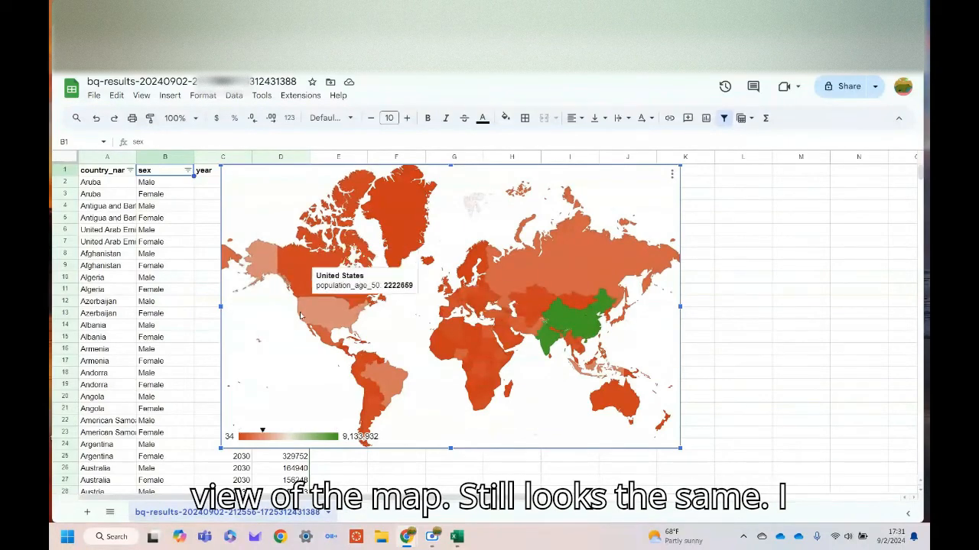
mouse_move(521, 314)
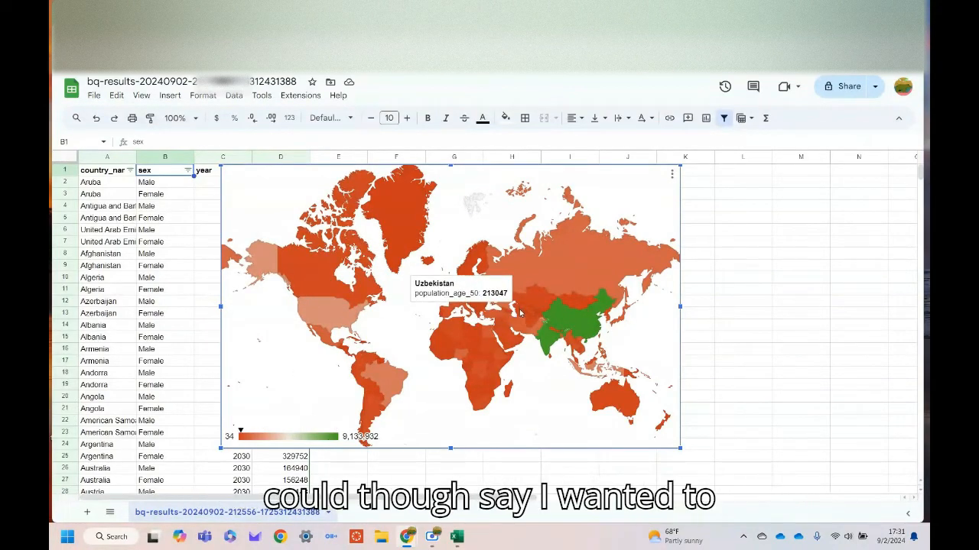
left_click(672, 174)
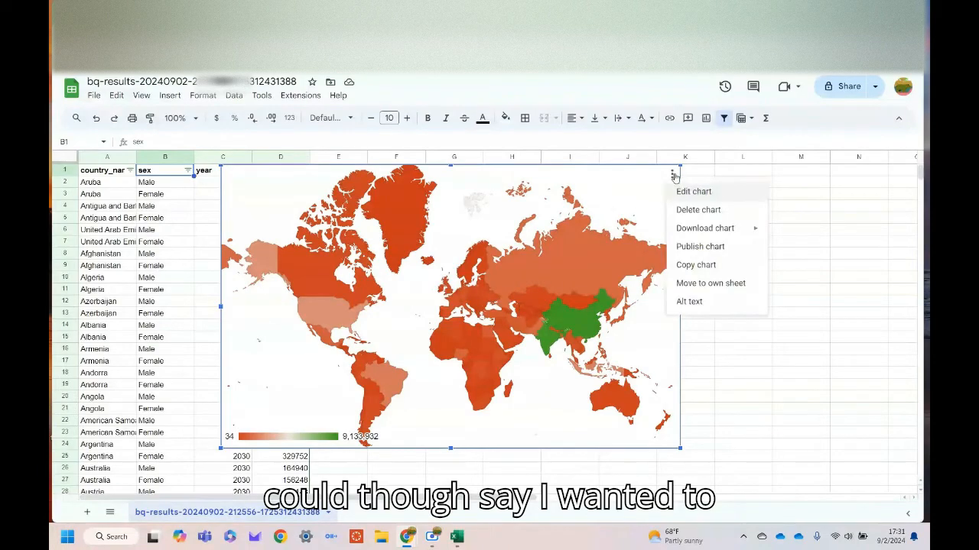
left_click(729, 191)
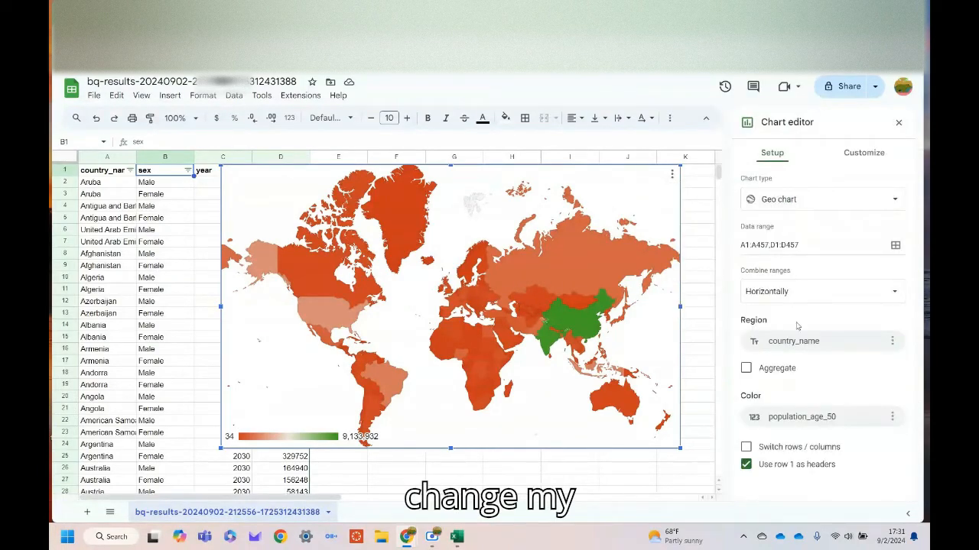
left_click(864, 154)
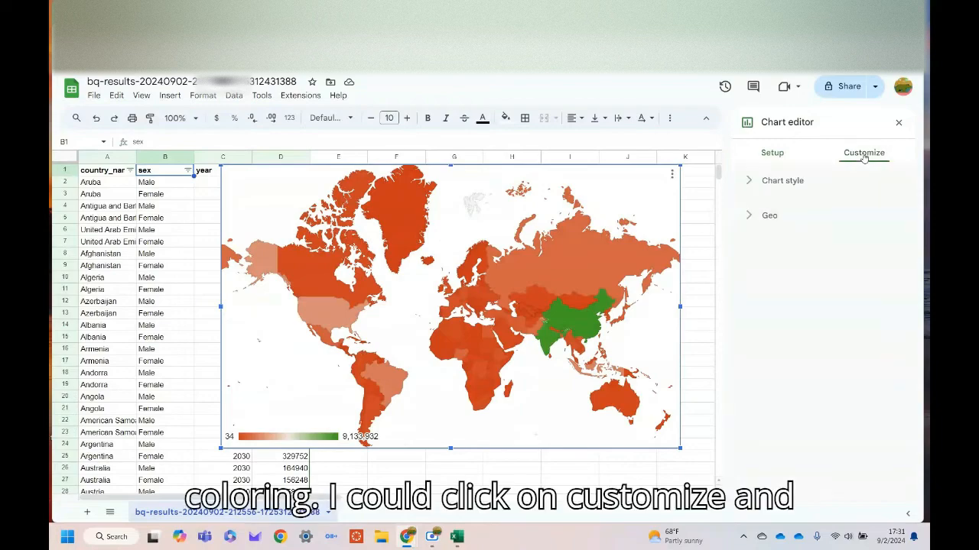
left_click(751, 182)
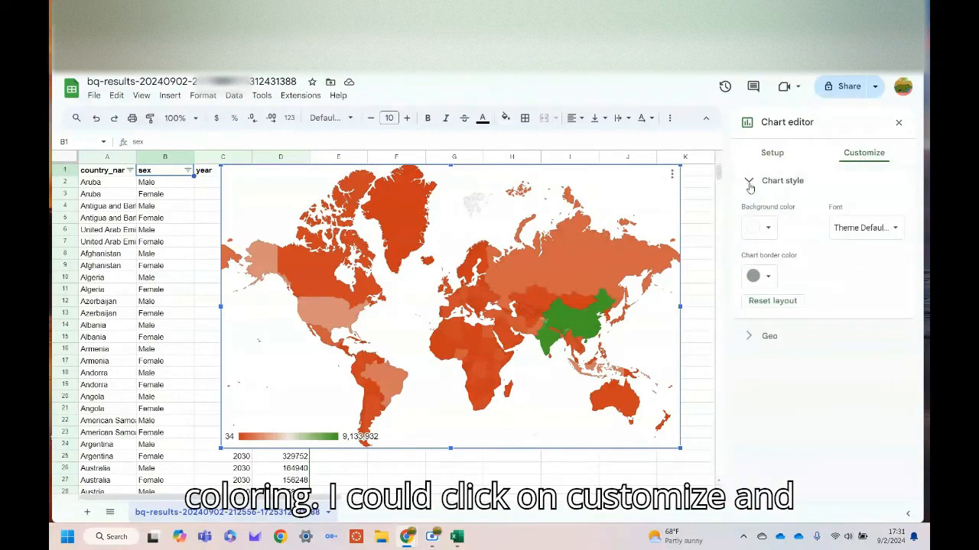
left_click(748, 341)
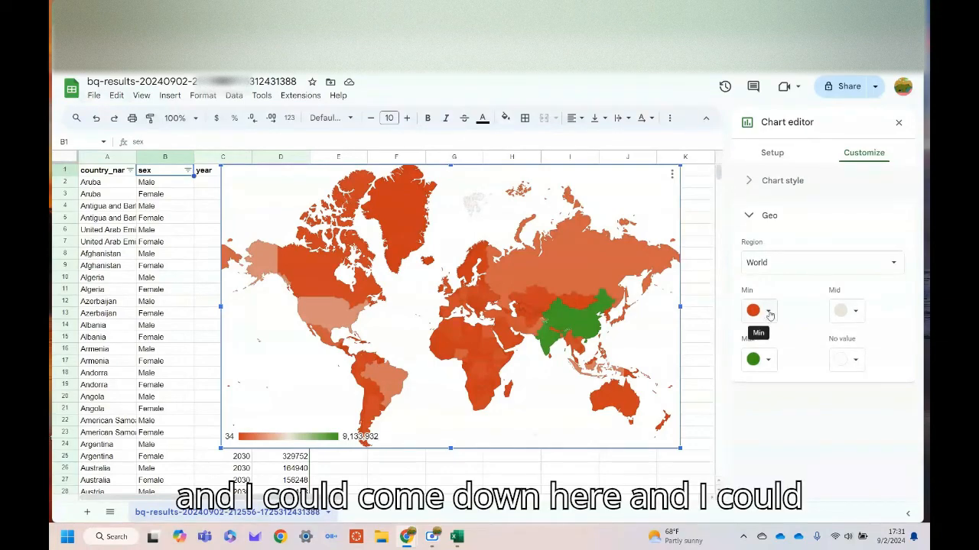
left_click(758, 307)
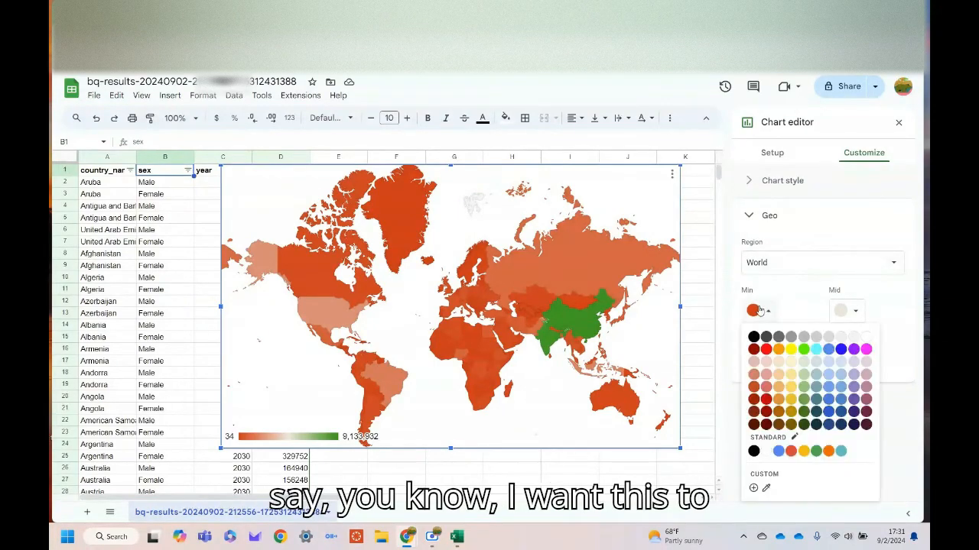
left_click(841, 348)
left_click(766, 360)
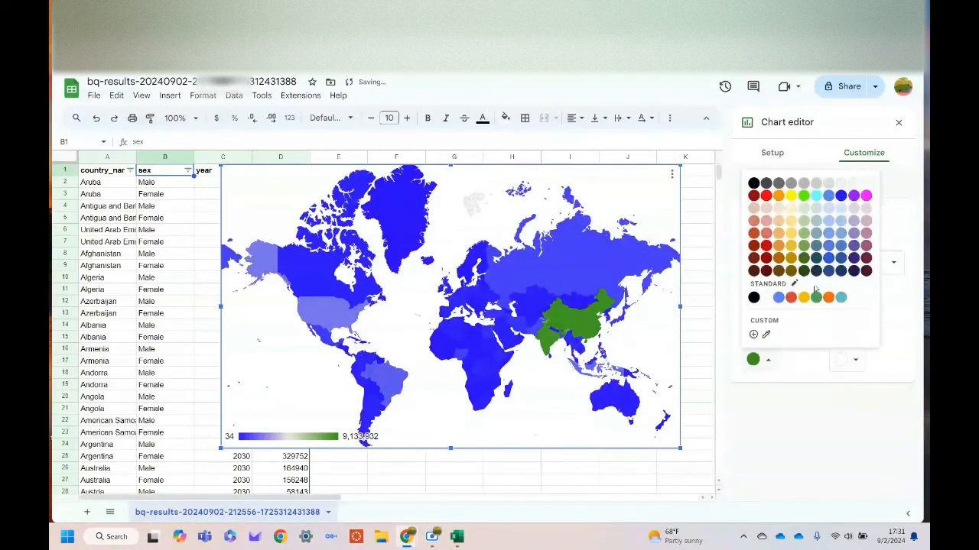
left_click(778, 198)
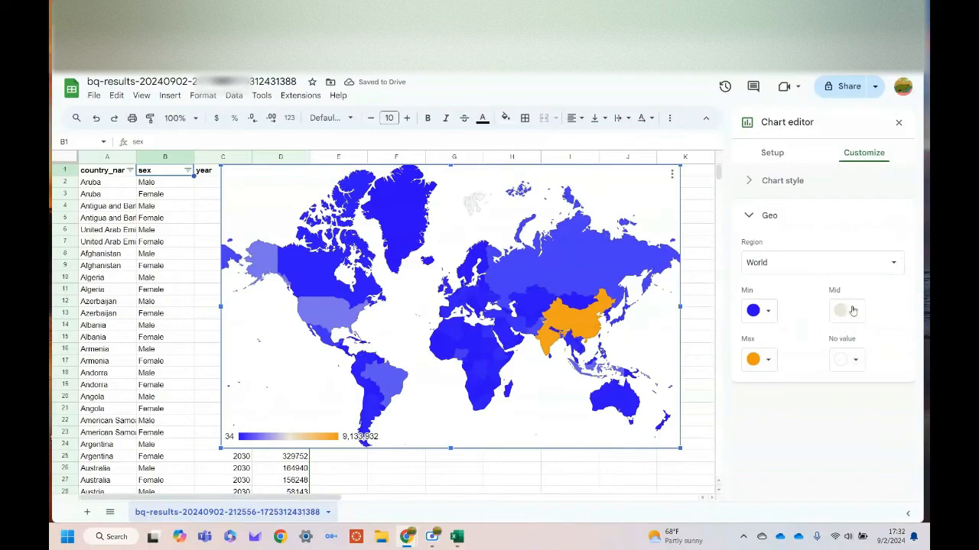
Step: Restrict the map chart to the Africa region and switch the region to Asia
left_click(860, 267)
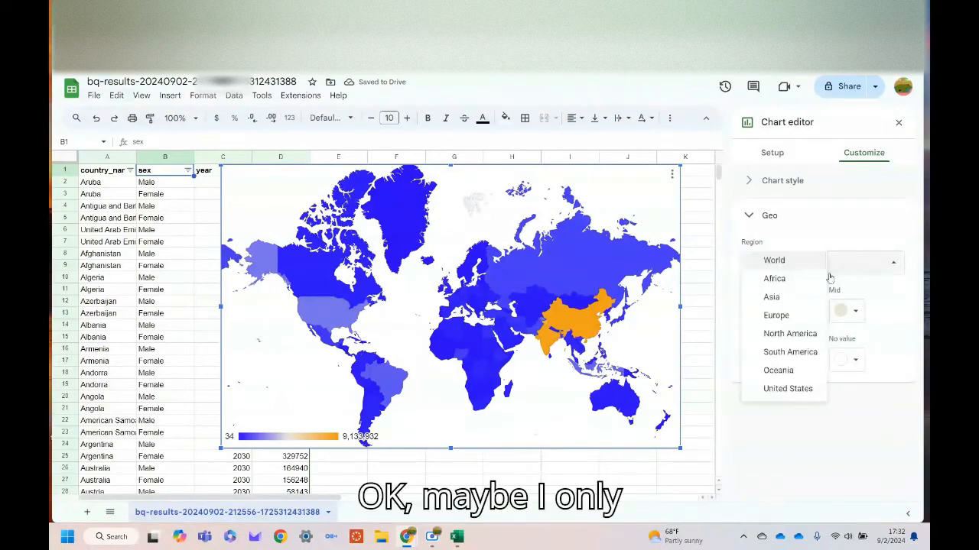
left_click(773, 278)
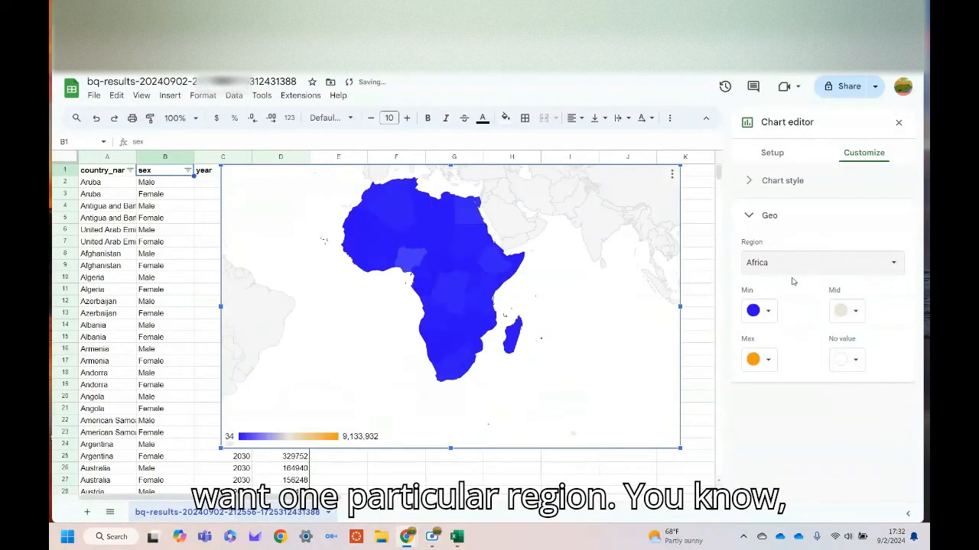
left_click(813, 268)
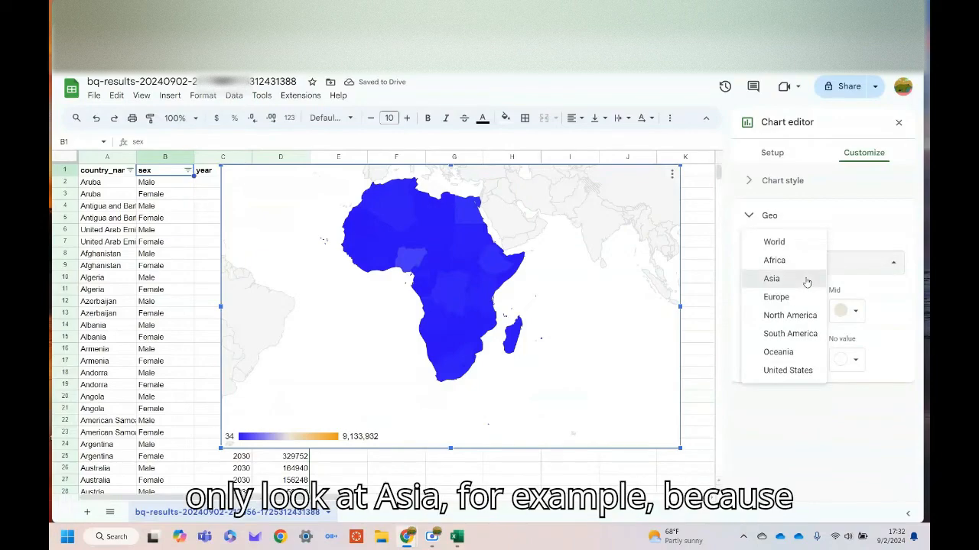
left_click(805, 280)
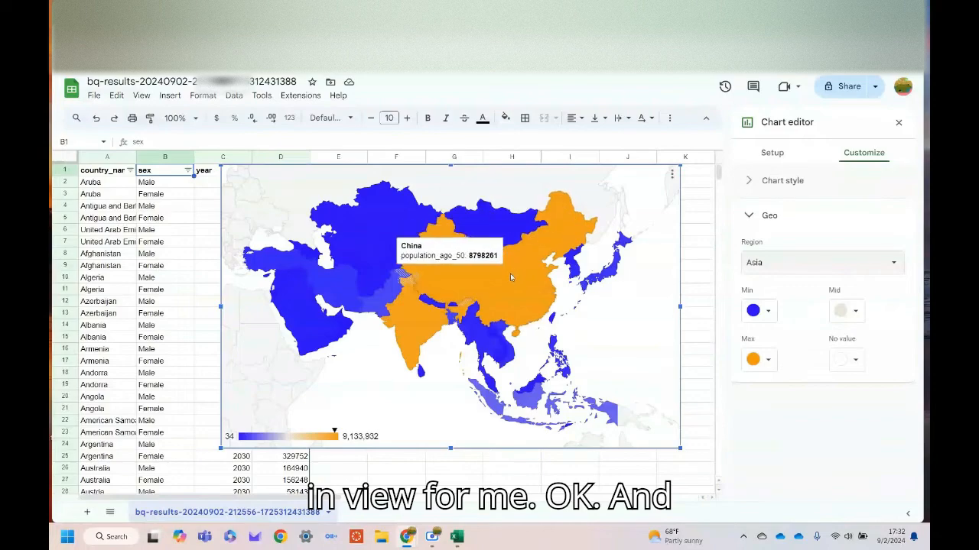
Step: Review the chart style and setup options, keep population_age_50 as the color series, and close the chart editor
left_click(779, 181)
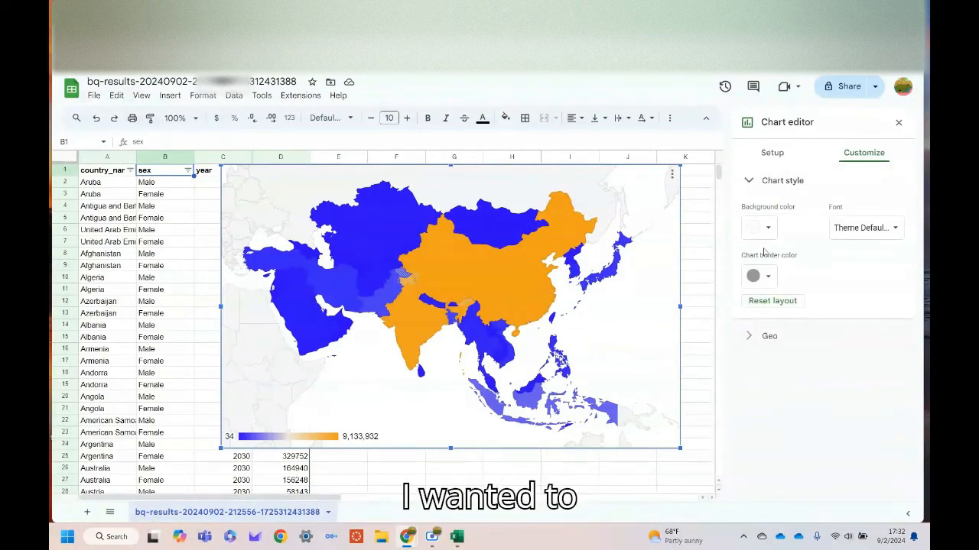
left_click(772, 156)
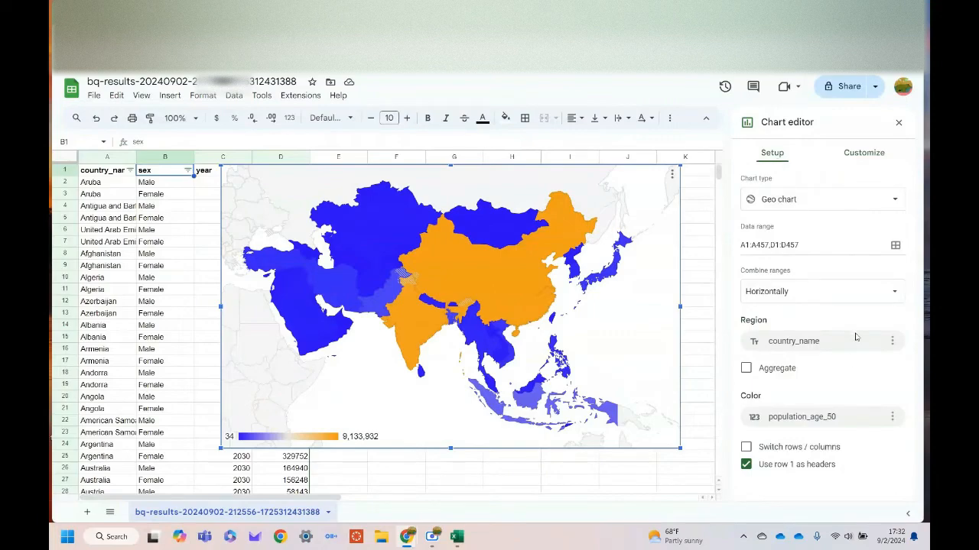
left_click(894, 417)
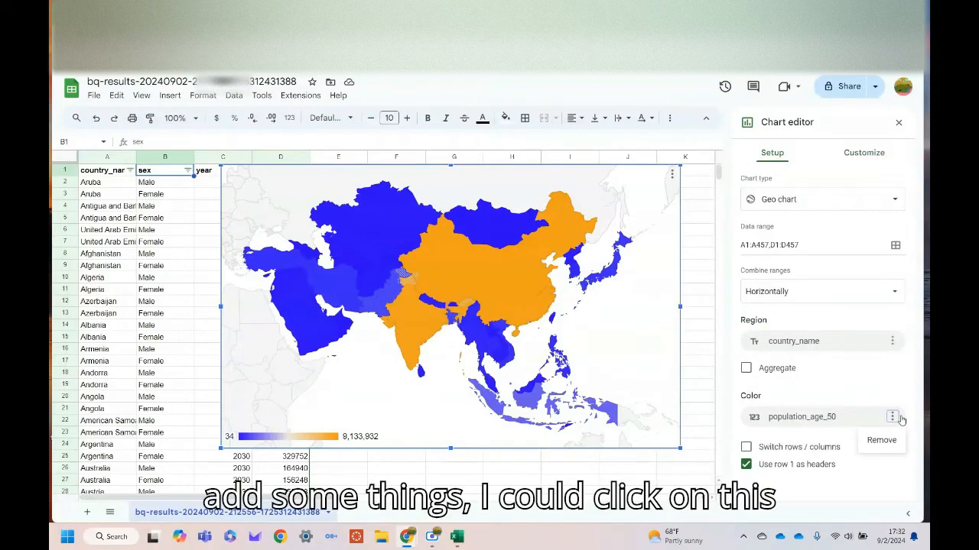
left_click(832, 417)
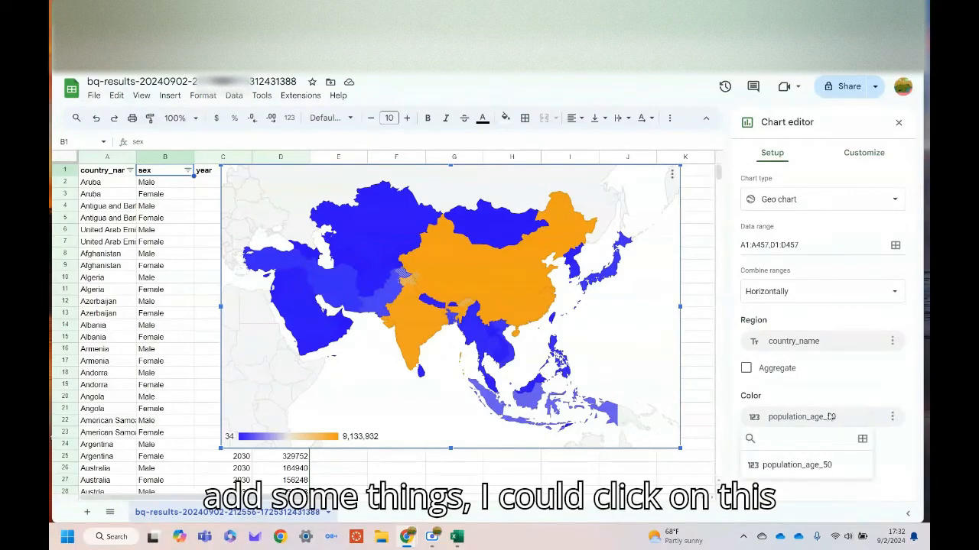
left_click(791, 465)
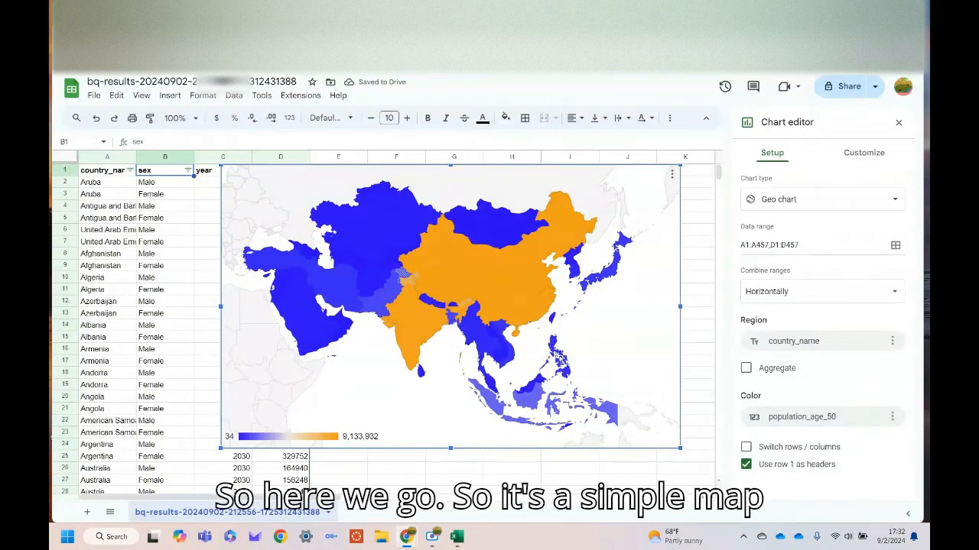
left_click(898, 123)
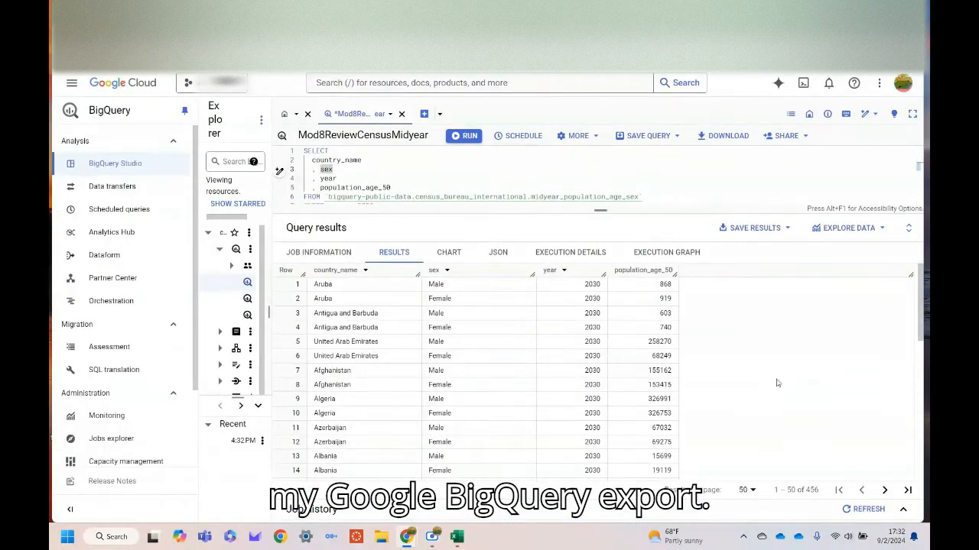
Step: Switch to BigQuery and view the query results as a chart, checking the available chart types
left_click(442, 256)
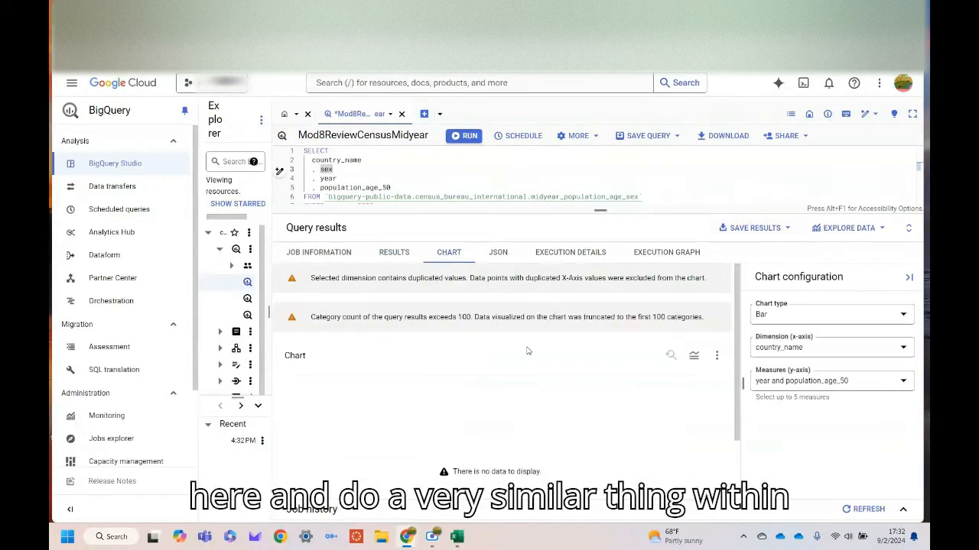
left_click(834, 318)
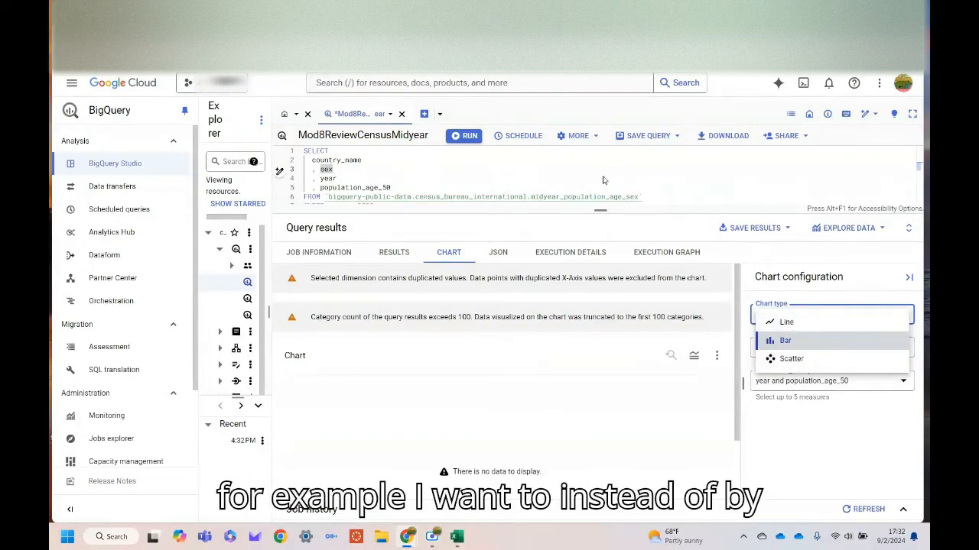
left_click(778, 290)
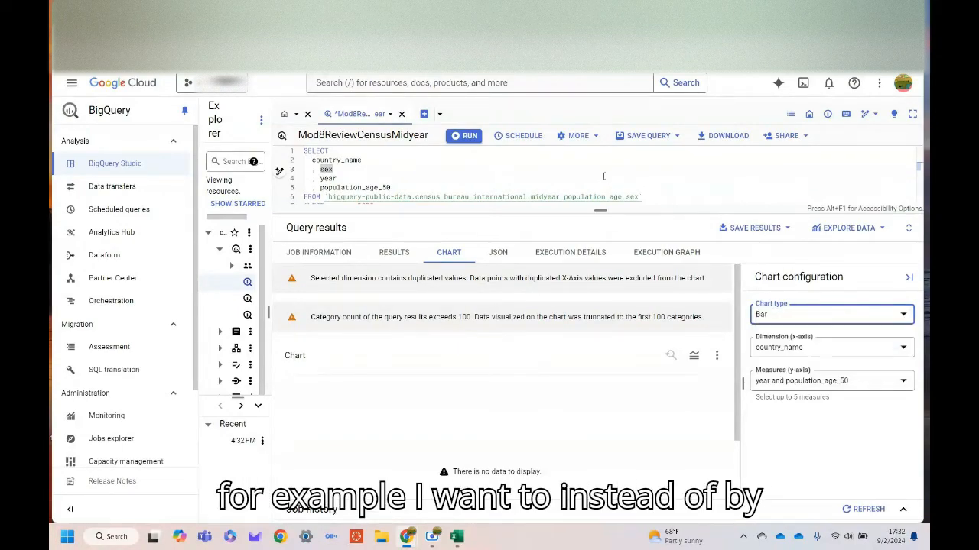
double_click(356, 161)
double_click(419, 184)
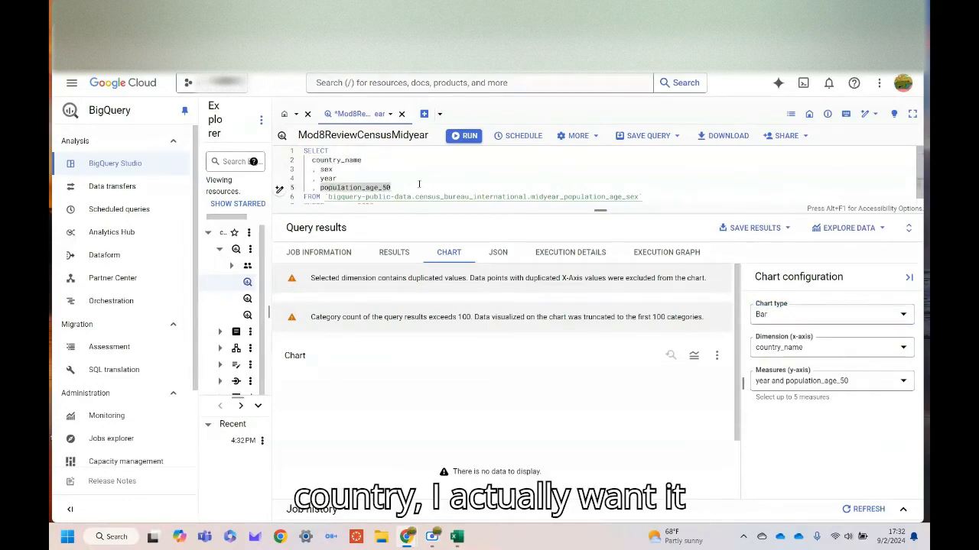
scroll(419, 184, "down", 1)
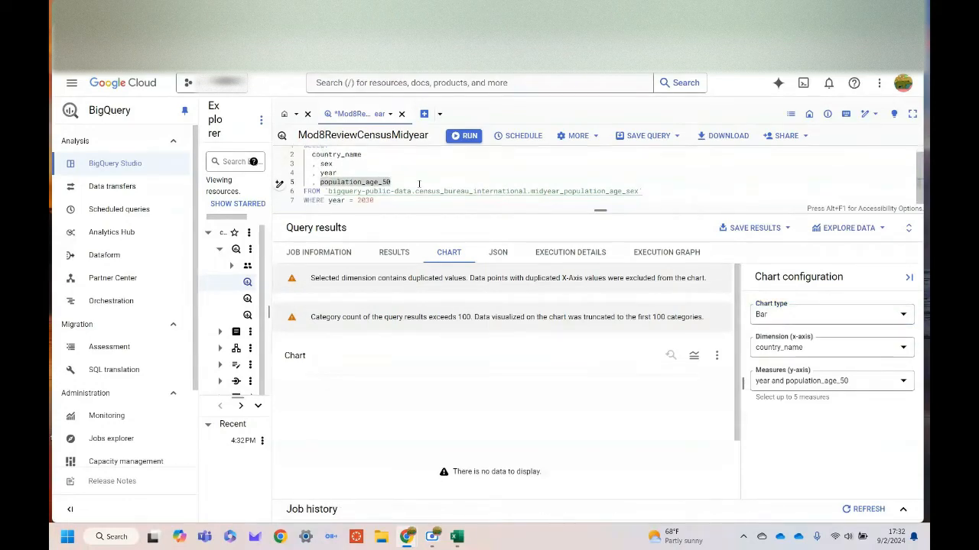
left_click(351, 164)
double_click(352, 164)
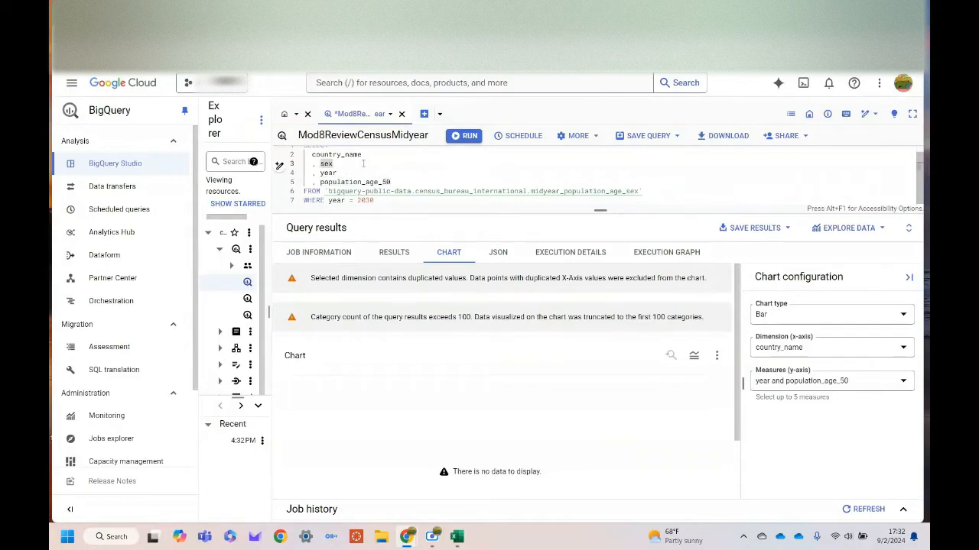
Step: Replace the year condition in the query's WHERE clause with the start of a country filter, country_name in (), enlarging the editor area
left_click(397, 202)
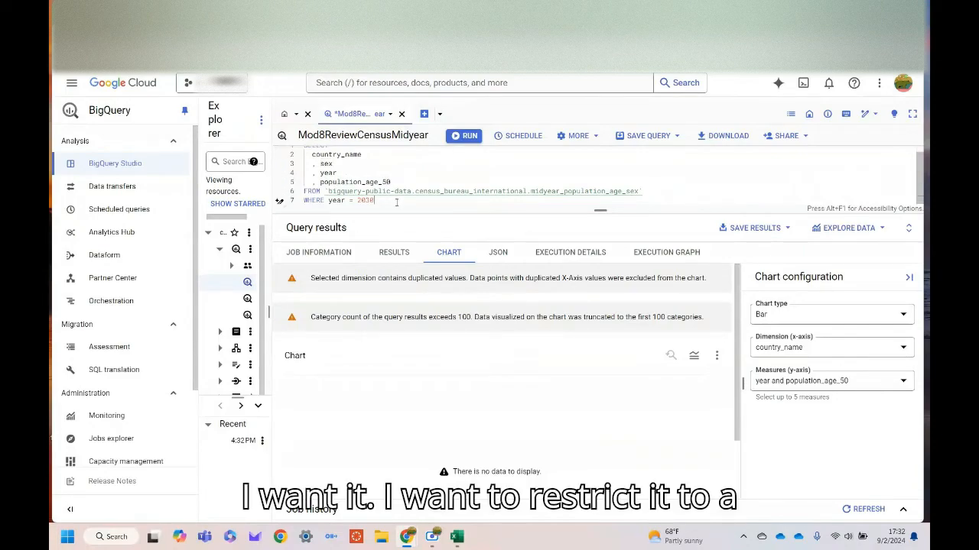
key("BackSpace")
key("BackSpace")
key("BackSpace")
key("BackSpace")
key("BackSpace")
key("BackSpace")
key("BackSpace")
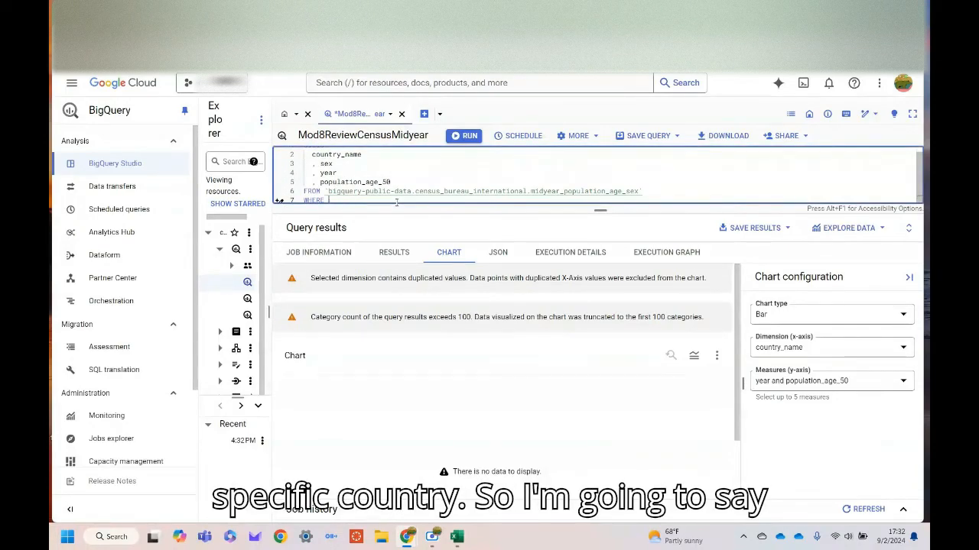
type("country")
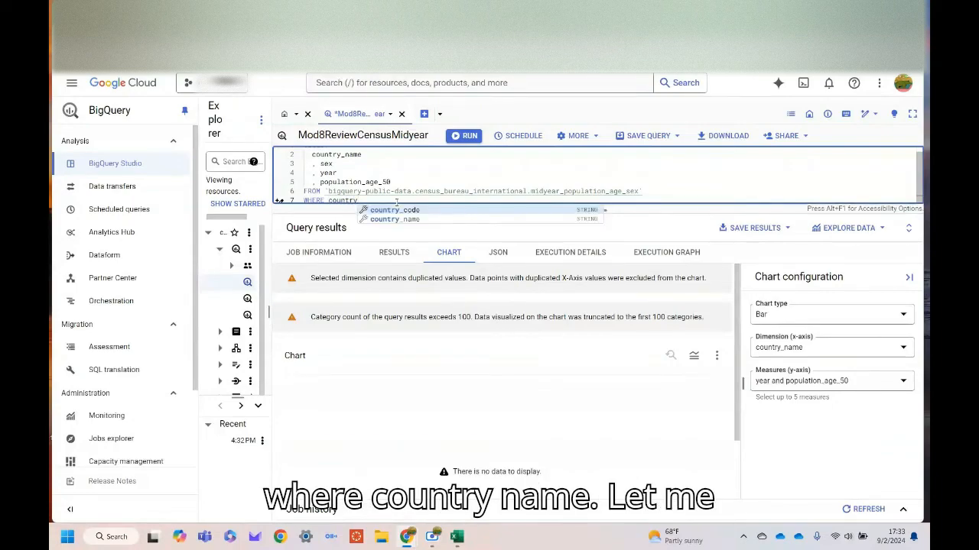
type(" an")
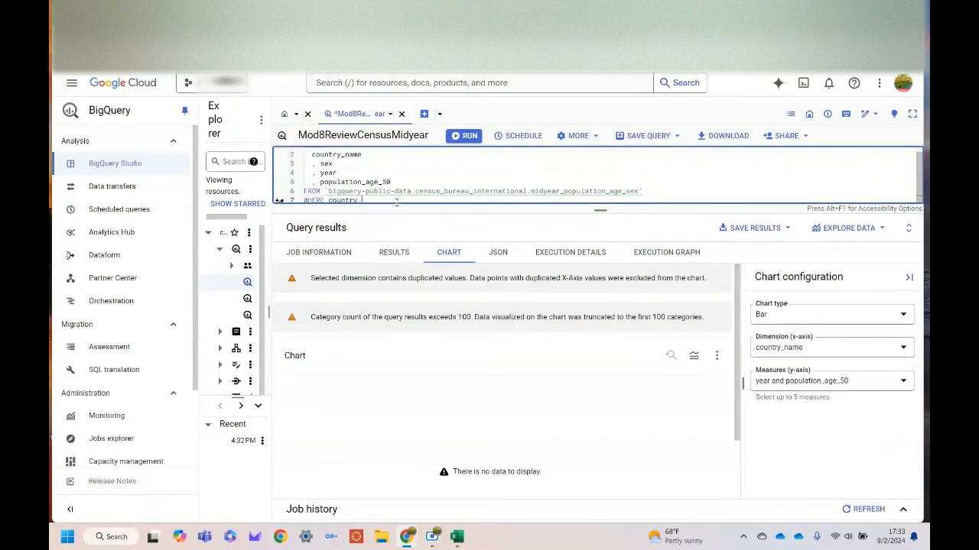
type("n")
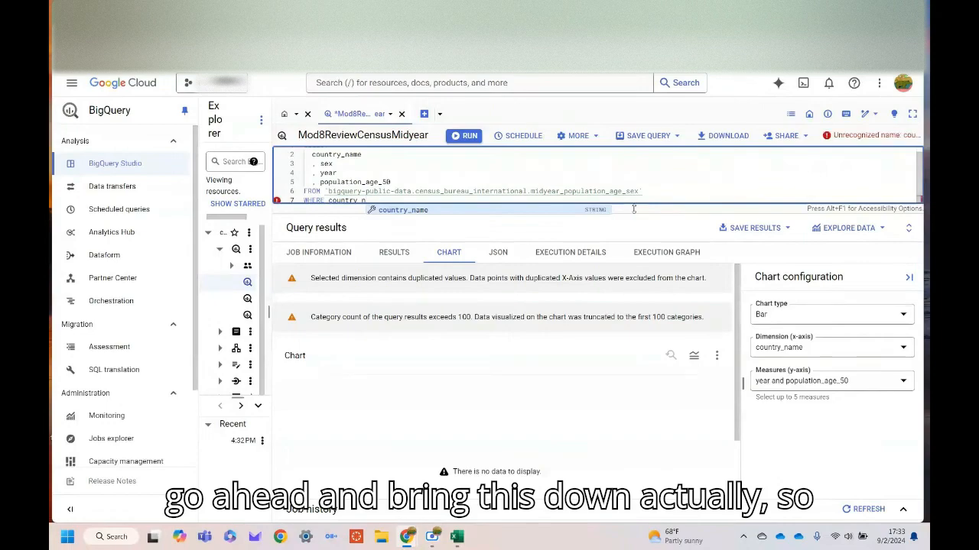
left_click_drag(633, 209, 611, 312)
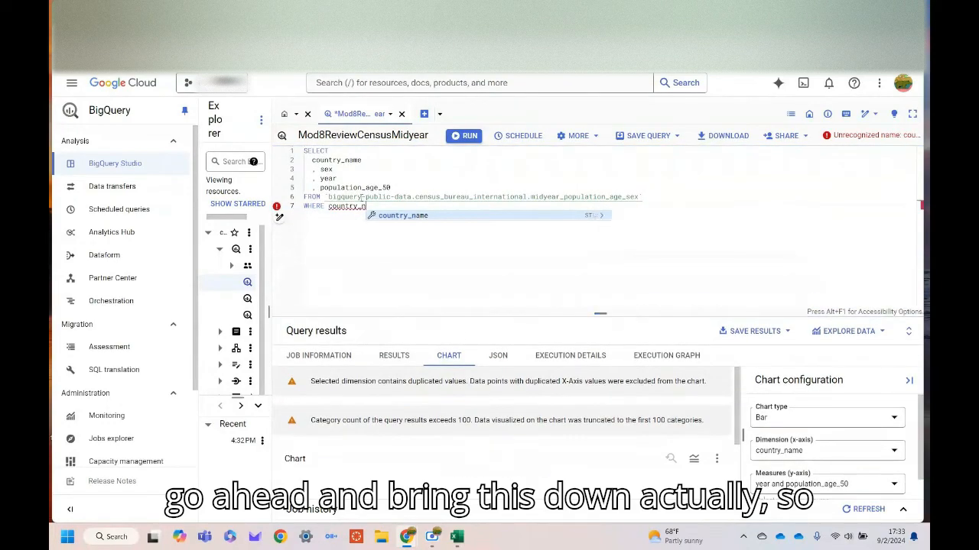
left_click(404, 216)
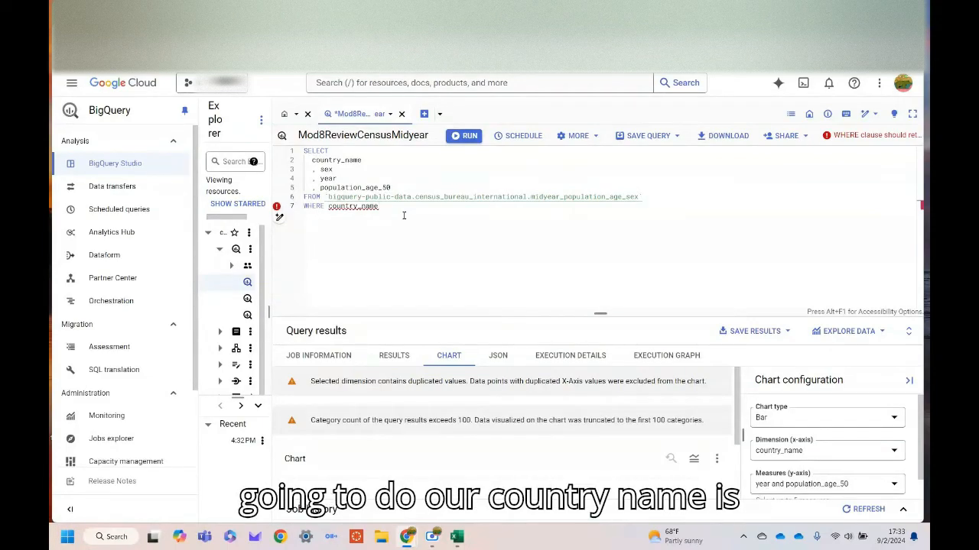
left_click(403, 216)
type("in ")
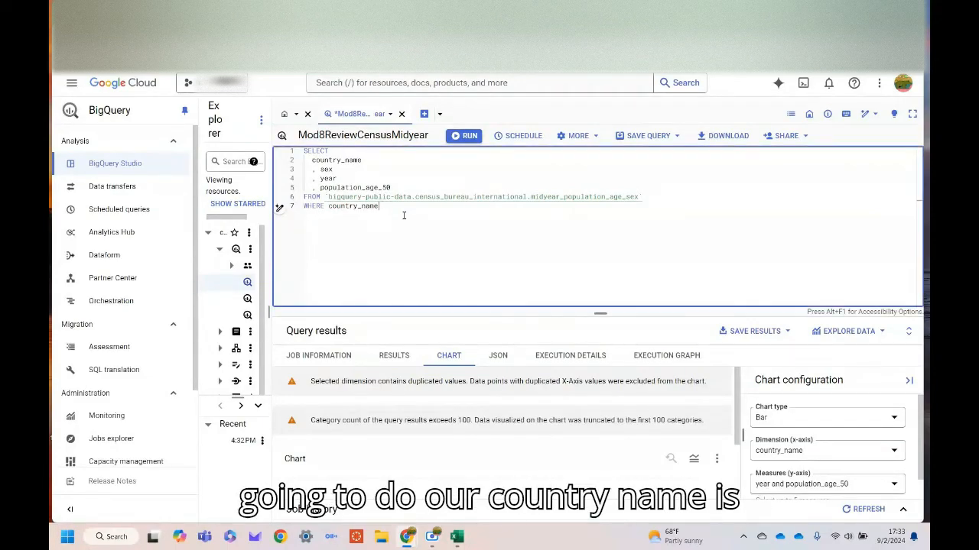
type("in (")
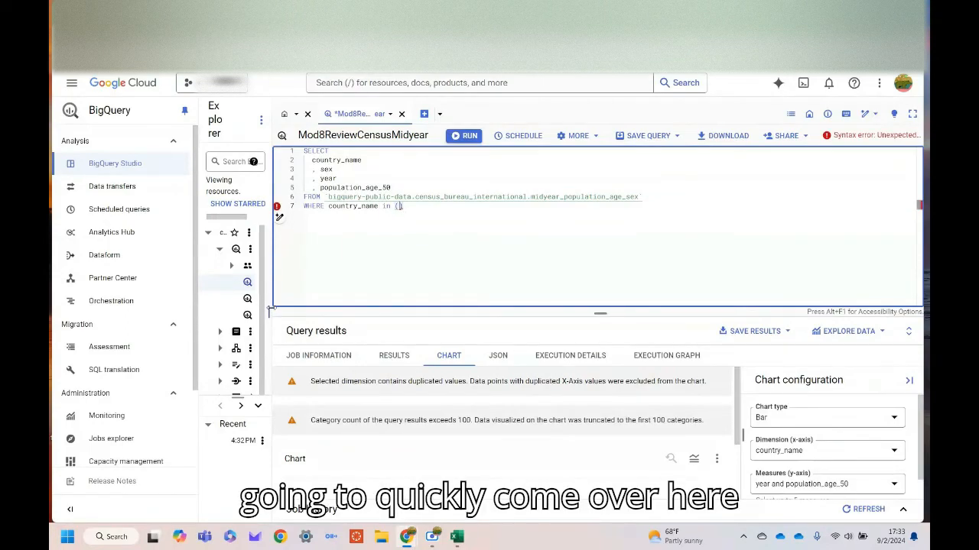
Step: Look through the country names in the results, complete the country filter with 'Botswana', and run the query
left_click_drag(269, 312, 418, 312)
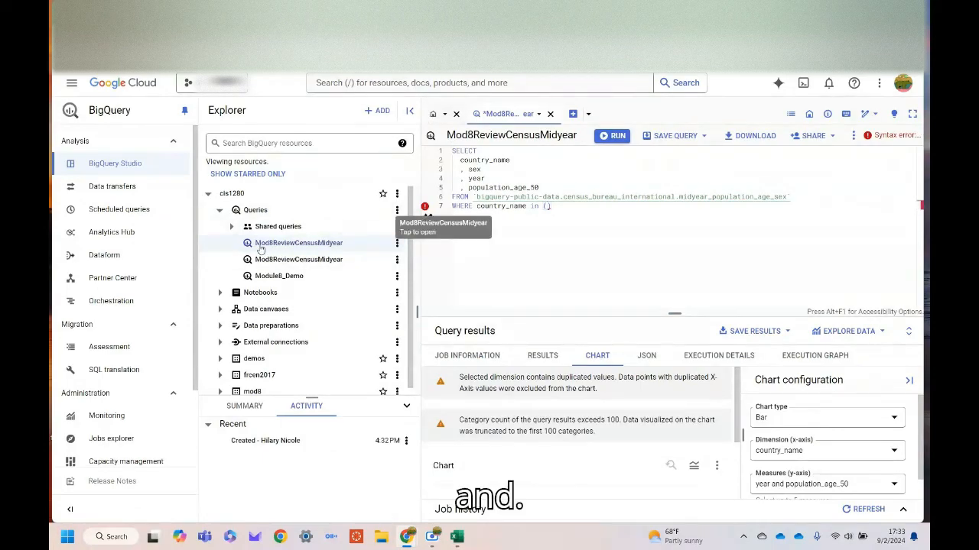
left_click(539, 357)
scroll(490, 454, "down", 10)
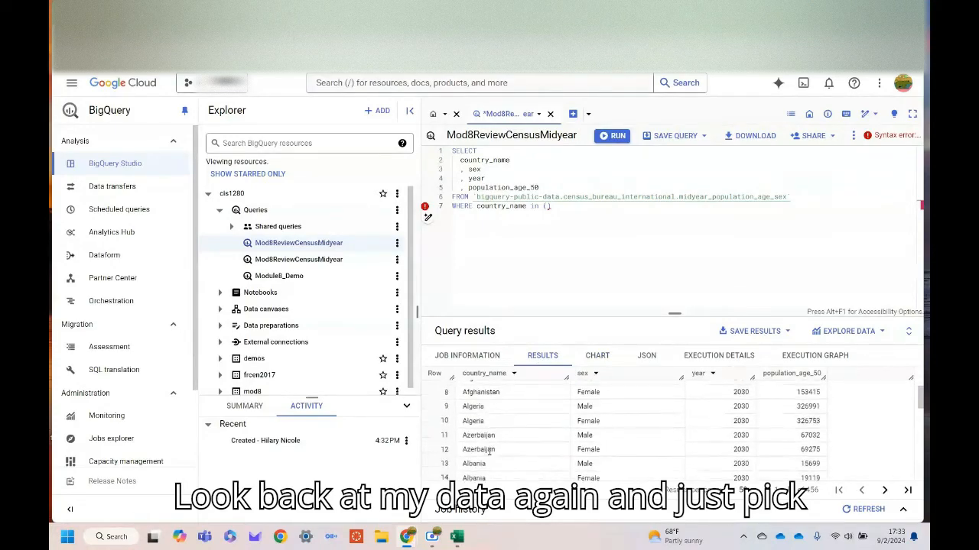
scroll(490, 456, "down", 1)
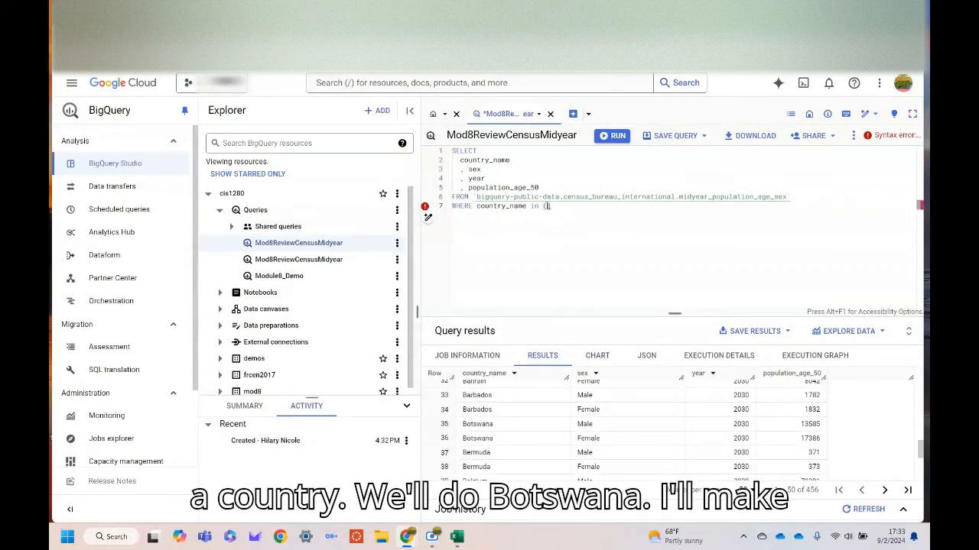
left_click(546, 206)
type("'")
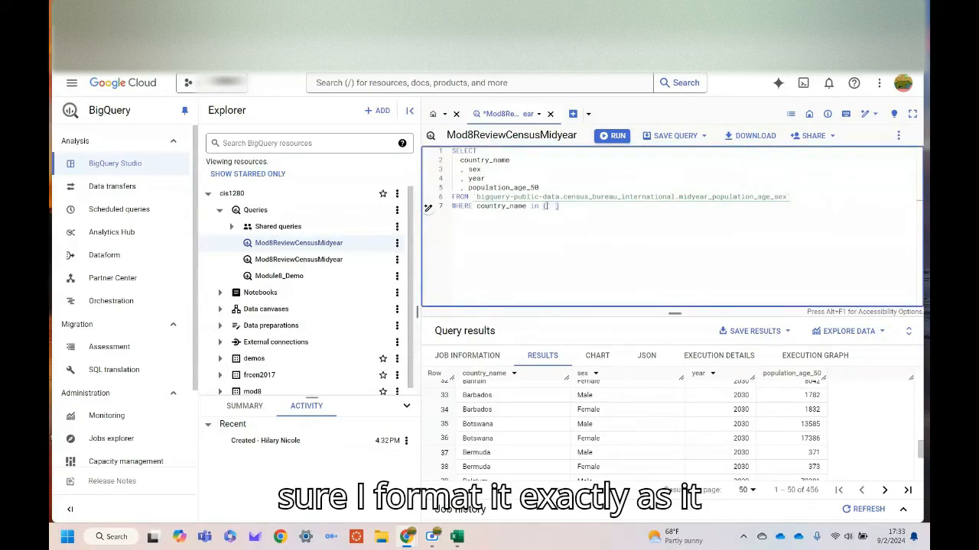
type("Botsw")
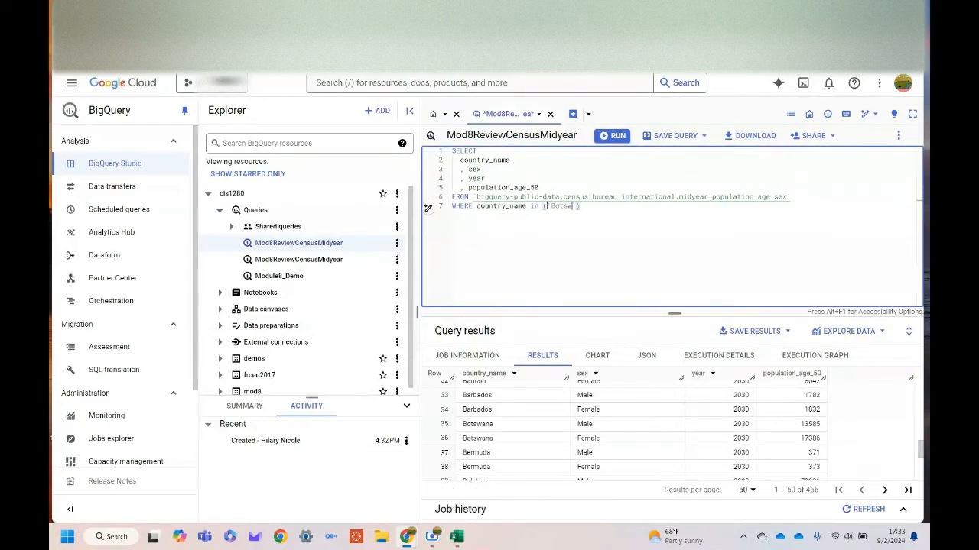
type("ana")
key("ctrl+Return")
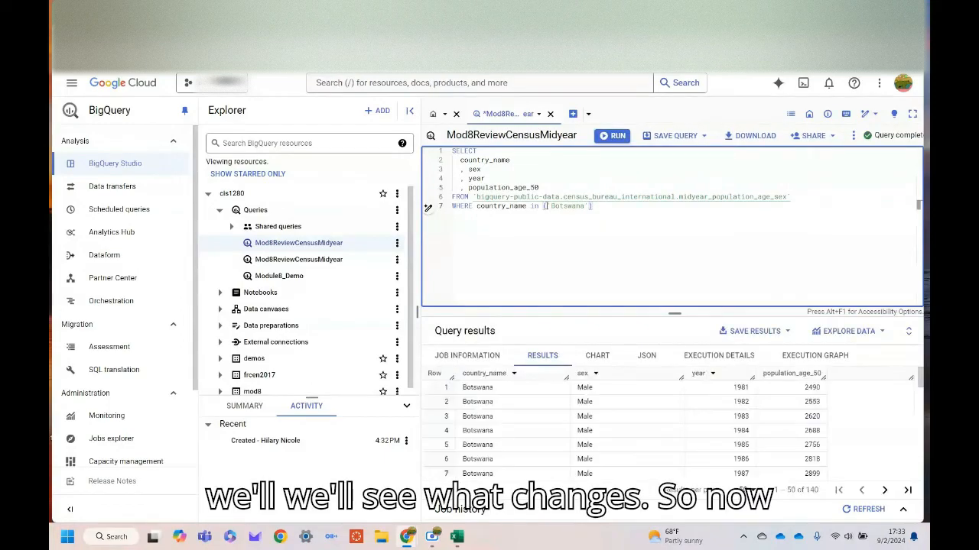
Step: Review the Botswana rows, extend the WHERE clause with and sex in ('Female'), and run the query
scroll(655, 441, "down", 8)
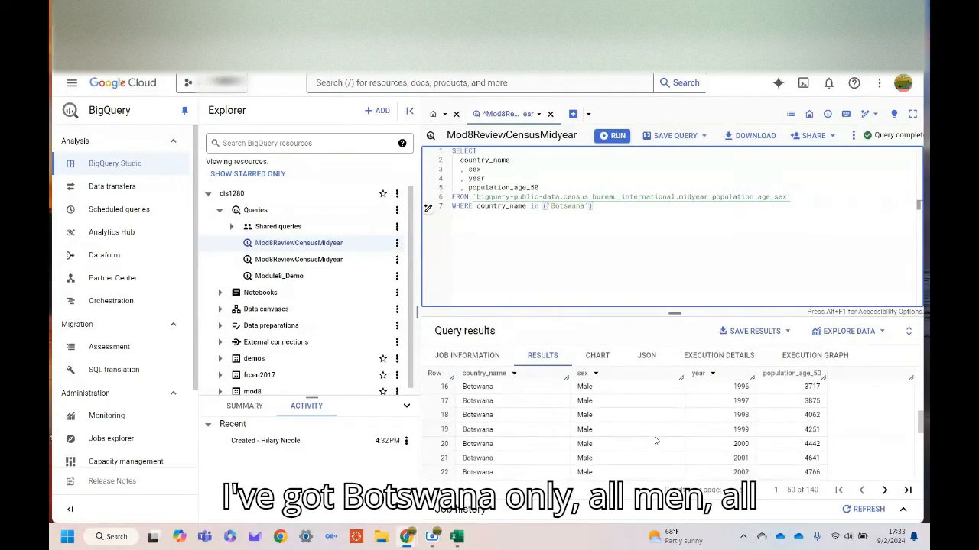
scroll(655, 440, "up", 8)
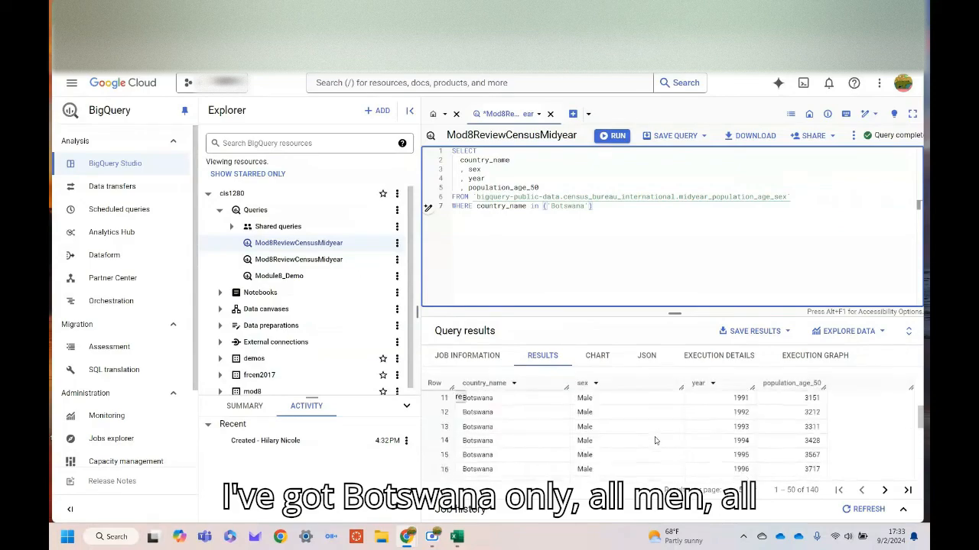
scroll(655, 441, "down", 8)
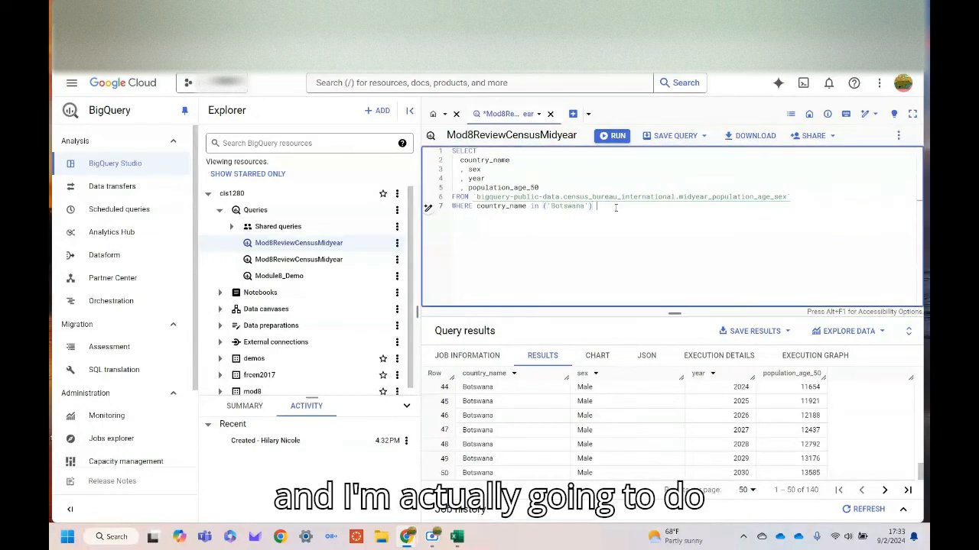
type("and sex")
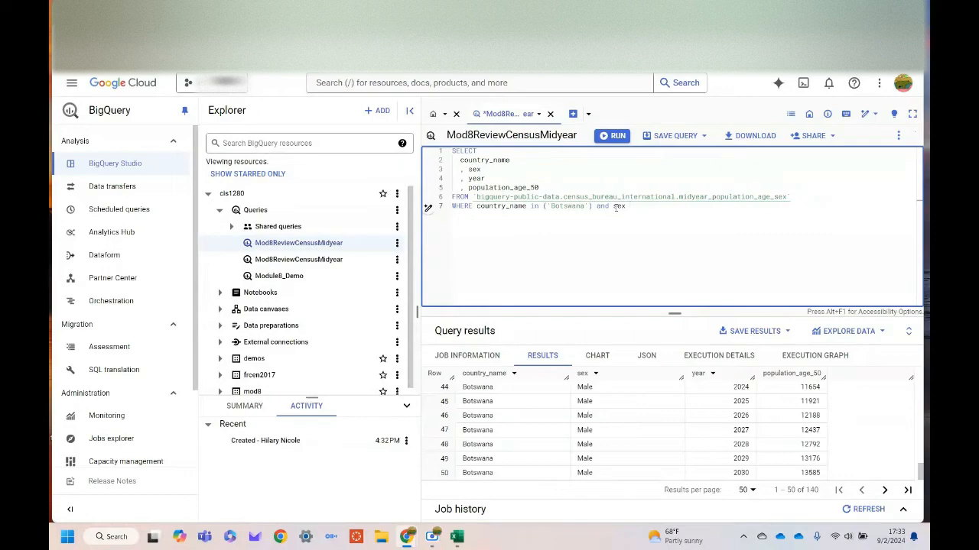
type(" in (")
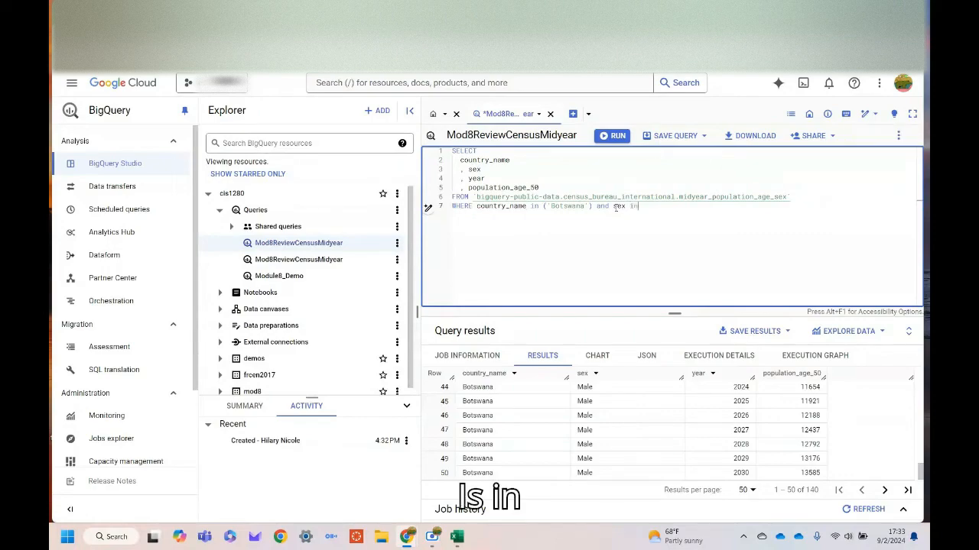
type("'Female")
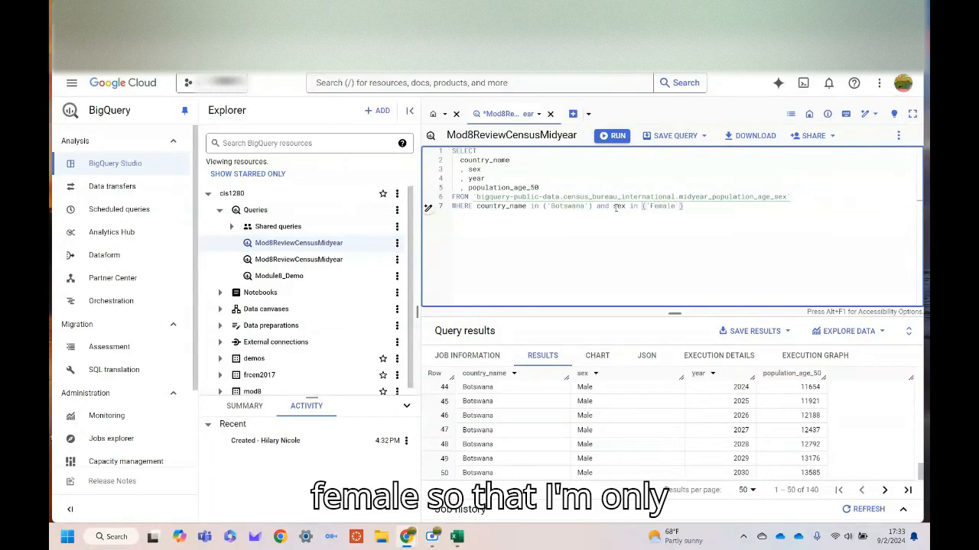
key("ctrl+Return")
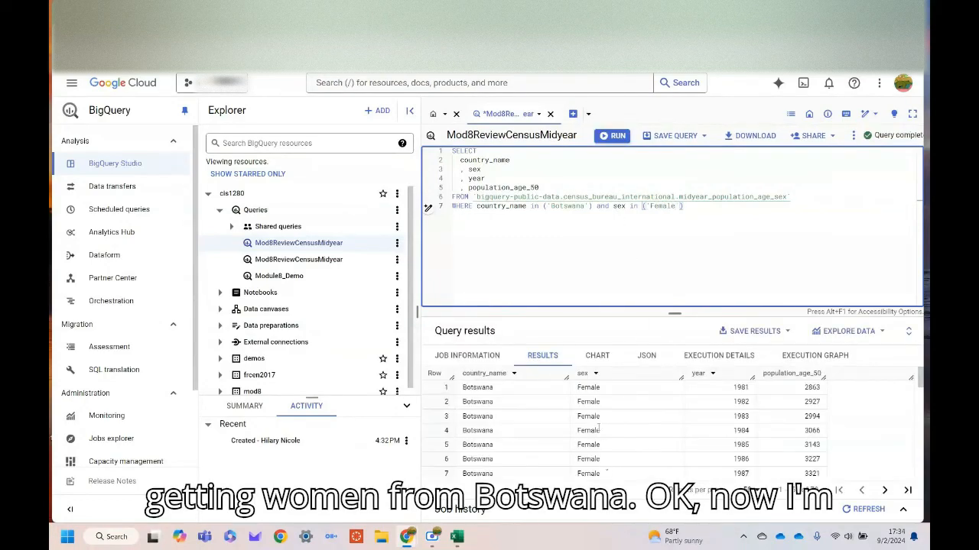
Step: Show the query results as a line chart with year as the x-axis dimension, enlarging the chart area
left_click(595, 356)
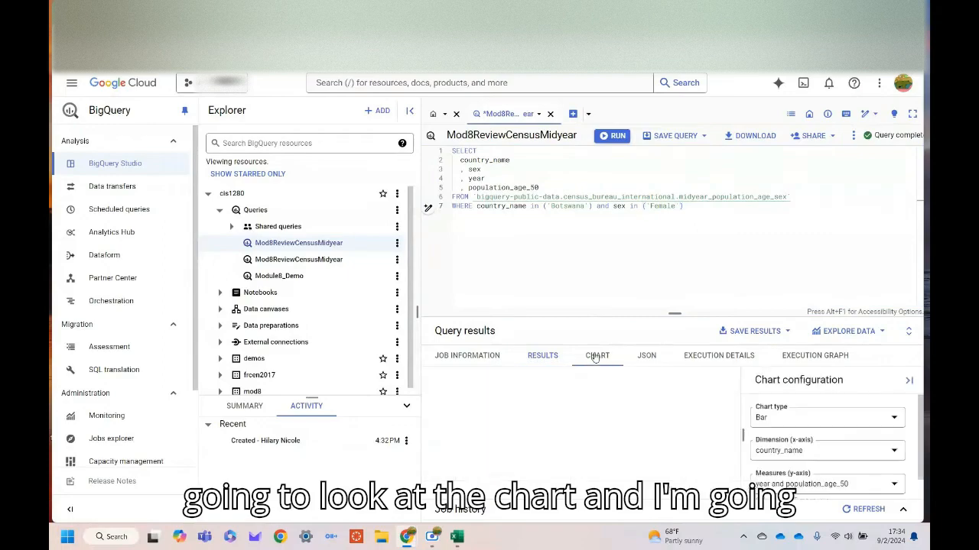
left_click(855, 419)
left_click(789, 426)
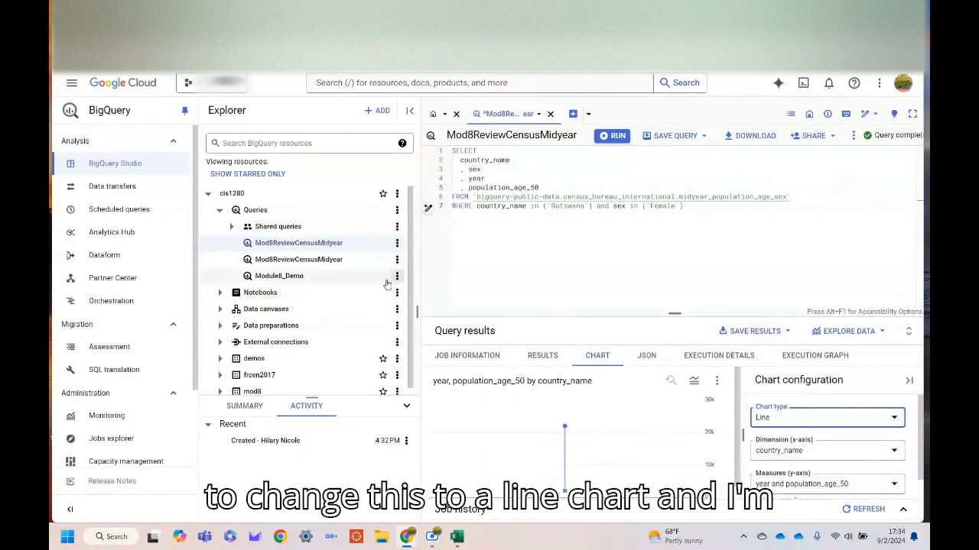
left_click_drag(418, 312, 257, 312)
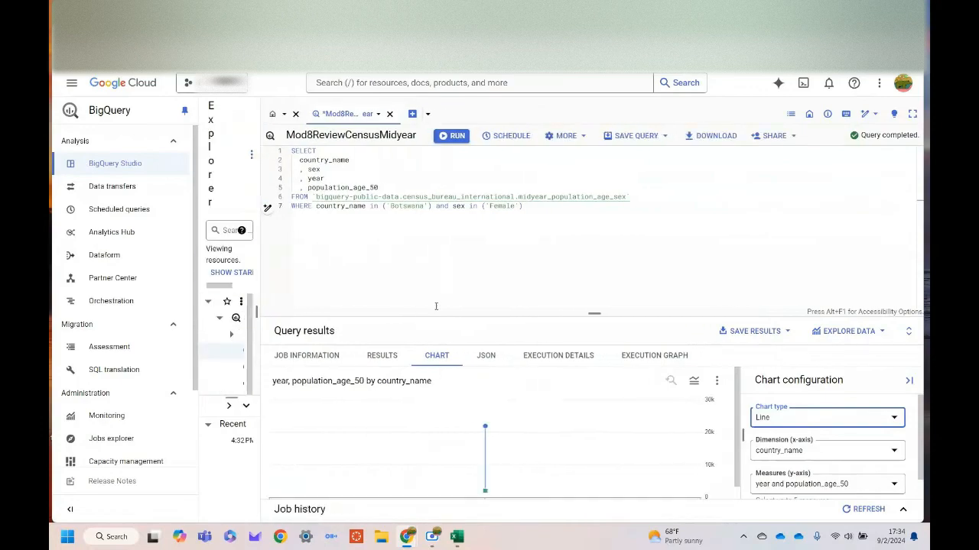
left_click_drag(593, 312, 593, 174)
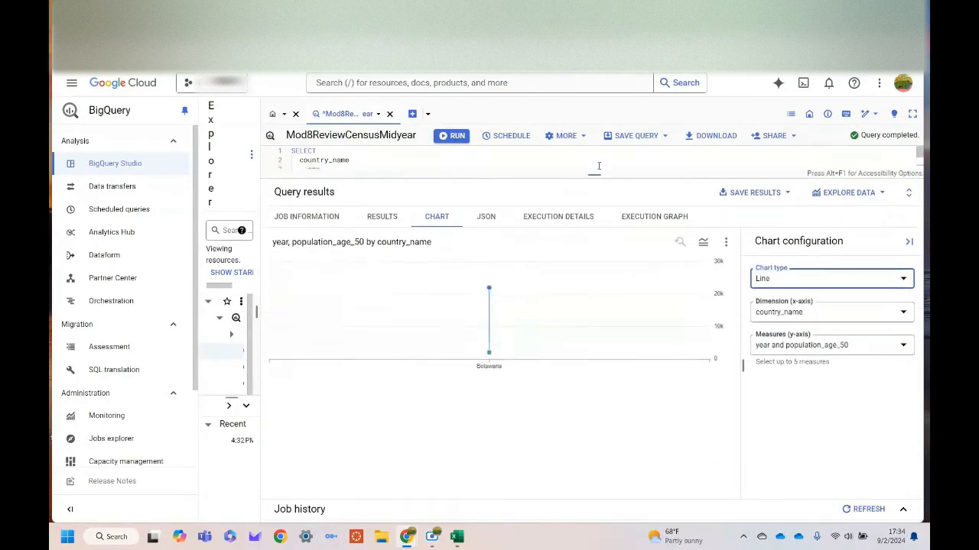
left_click(898, 313)
left_click(791, 381)
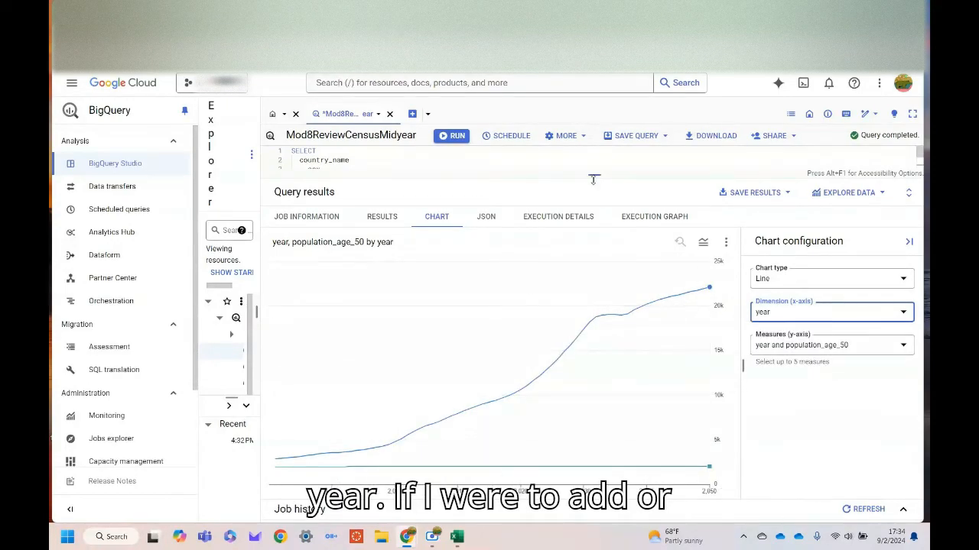
Step: Remove the sex condition from the WHERE clause, keeping only the Botswana filter, and rerun the query
left_click_drag(595, 176, 595, 228)
left_click_drag(597, 266, 595, 264)
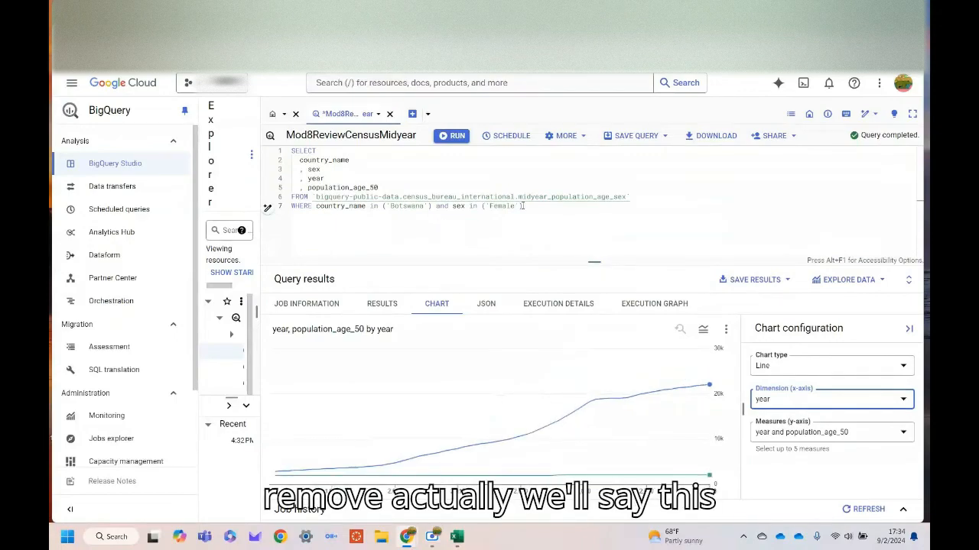
left_click(523, 206)
key("BackSpace")
key("BackSpace")
key("BackSpace")
key("BackSpace")
key("BackSpace")
key("BackSpace")
key("BackSpace")
key("BackSpace")
key("BackSpace")
key("BackSpace")
key("BackSpace")
key("BackSpace")
key("BackSpace")
key("BackSpace")
key("BackSpace")
key("BackSpace")
key("BackSpace")
key("BackSpace")
key("BackSpace")
key("BackSpace")
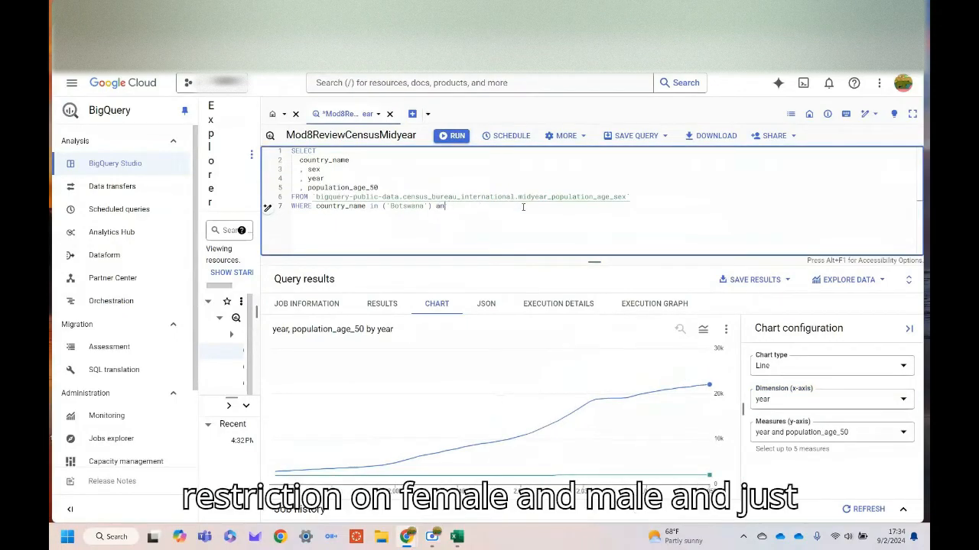
key("ctrl+Return")
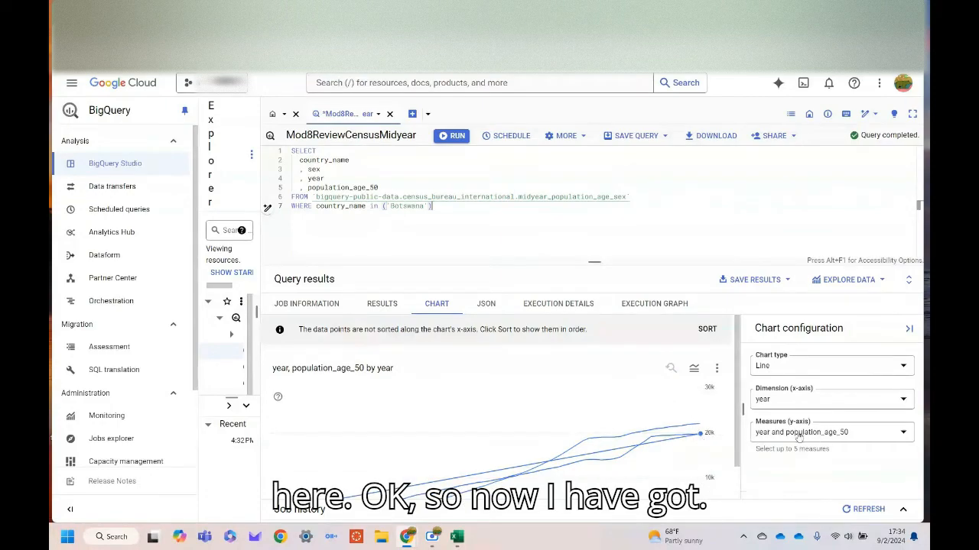
Step: Remove year from the chart's y-axis measures, leaving only population_age_50
left_click(877, 432)
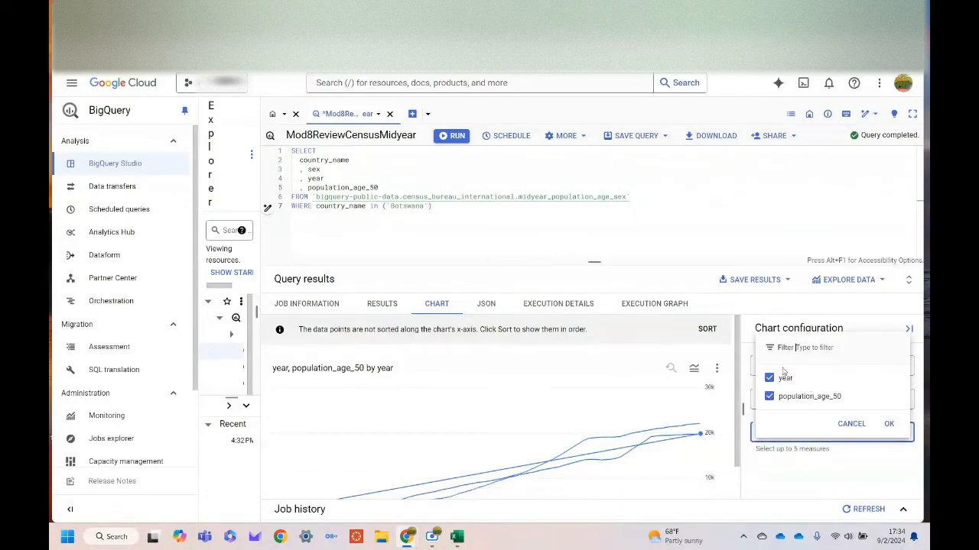
left_click(770, 378)
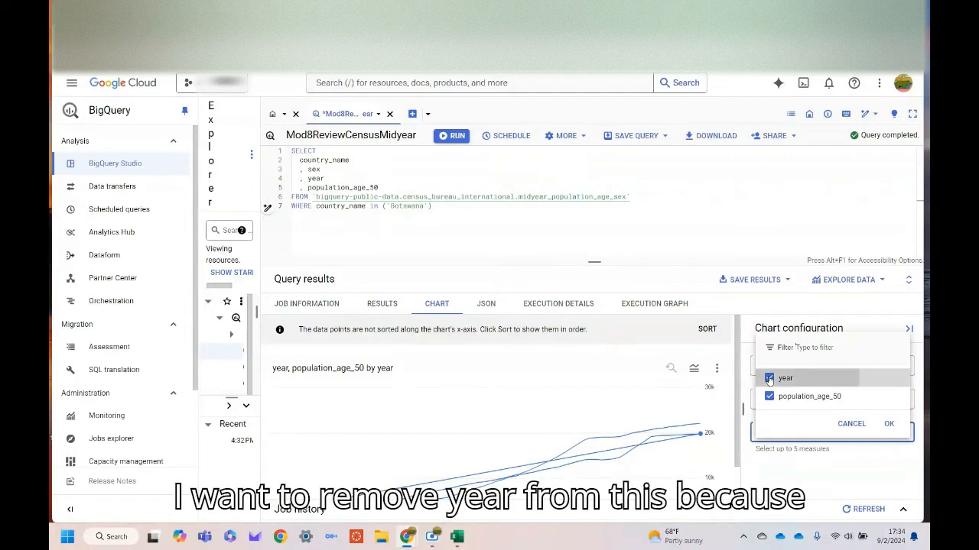
left_click(888, 424)
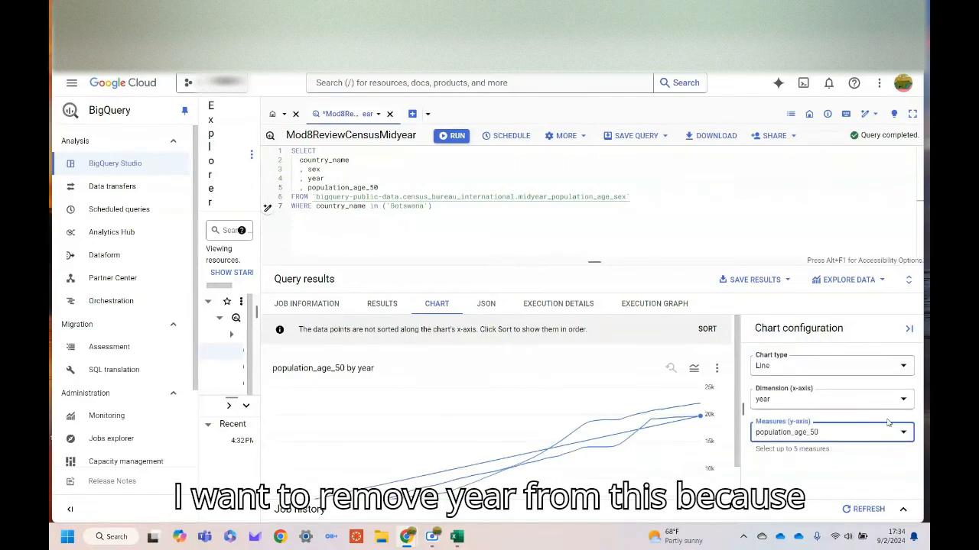
scroll(629, 356, "down", 1)
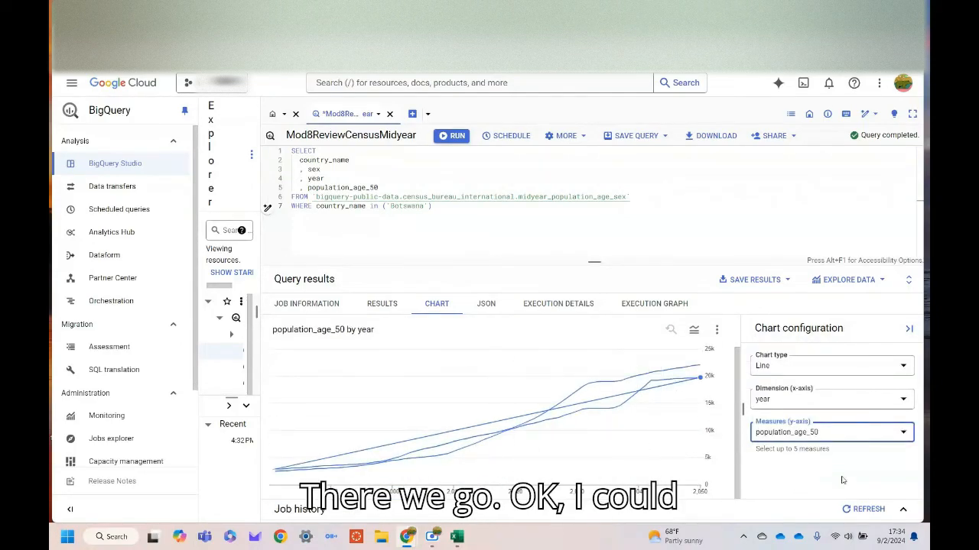
Step: Change the chart type from a line chart to Bar
left_click(862, 370)
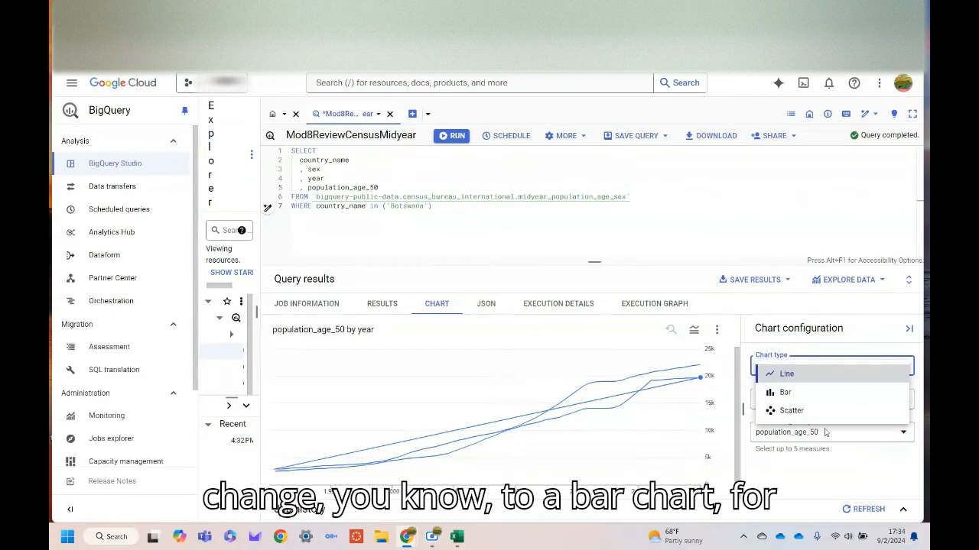
left_click(823, 394)
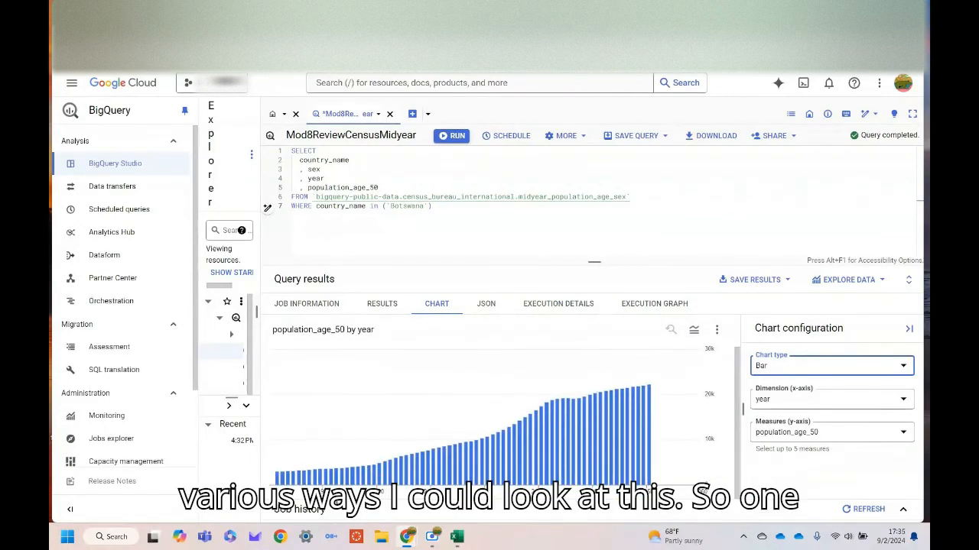
right_click(337, 429)
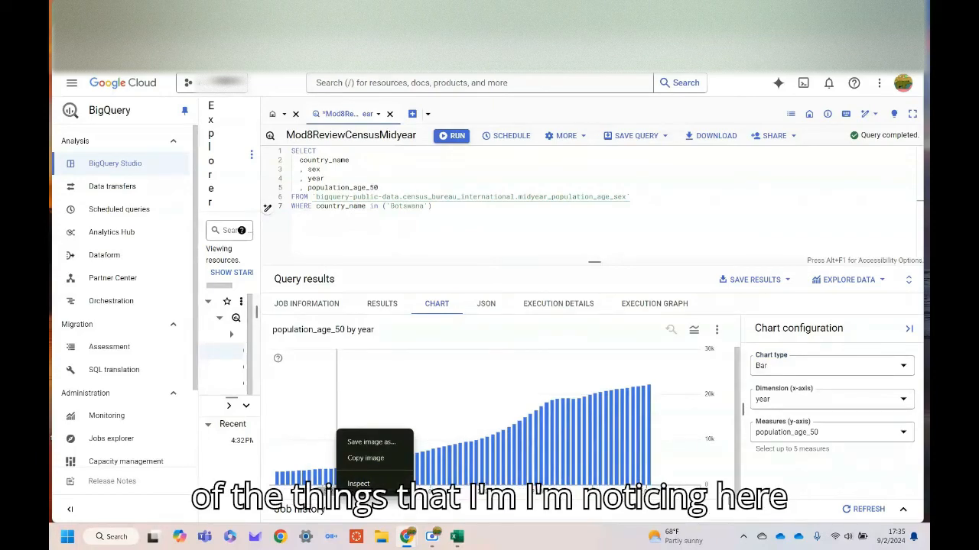
left_click(707, 451)
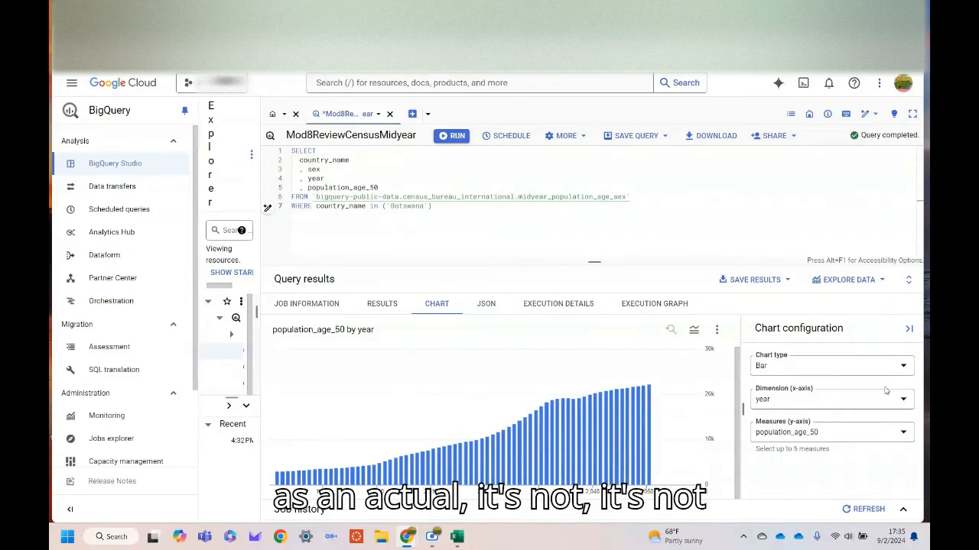
Step: Alias the year column as date in the query, rerun it, and use date as the bar chart's x-axis dimension
left_click(373, 178)
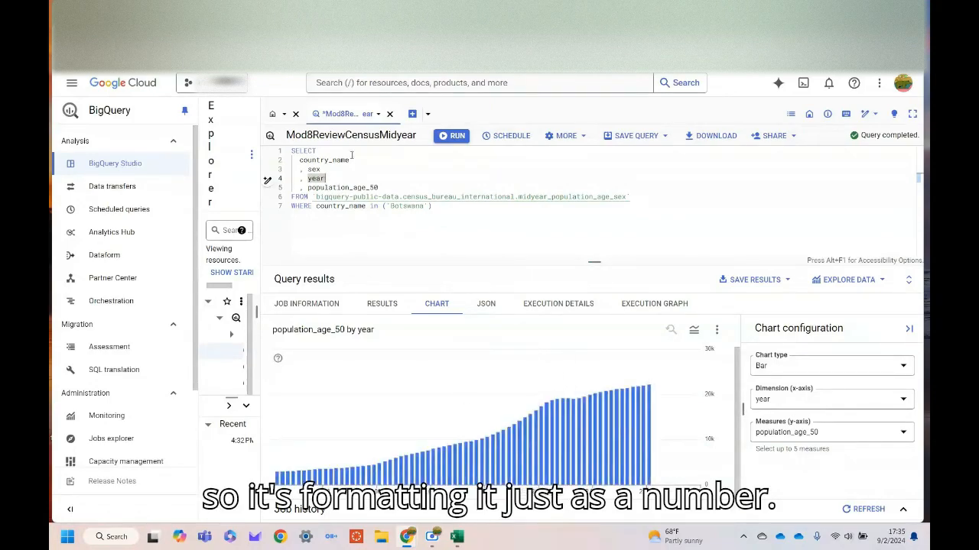
left_click(335, 178)
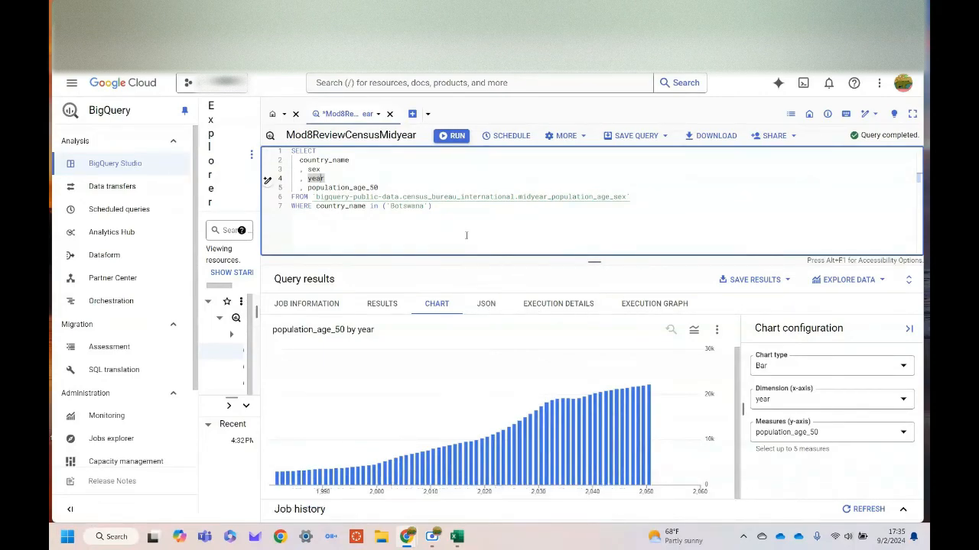
left_click(340, 177)
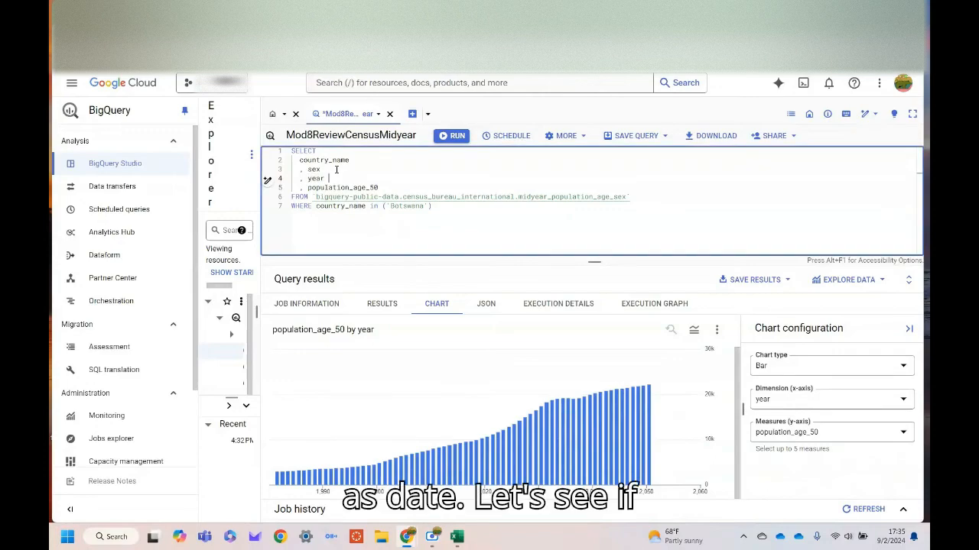
key("ctrl+Return")
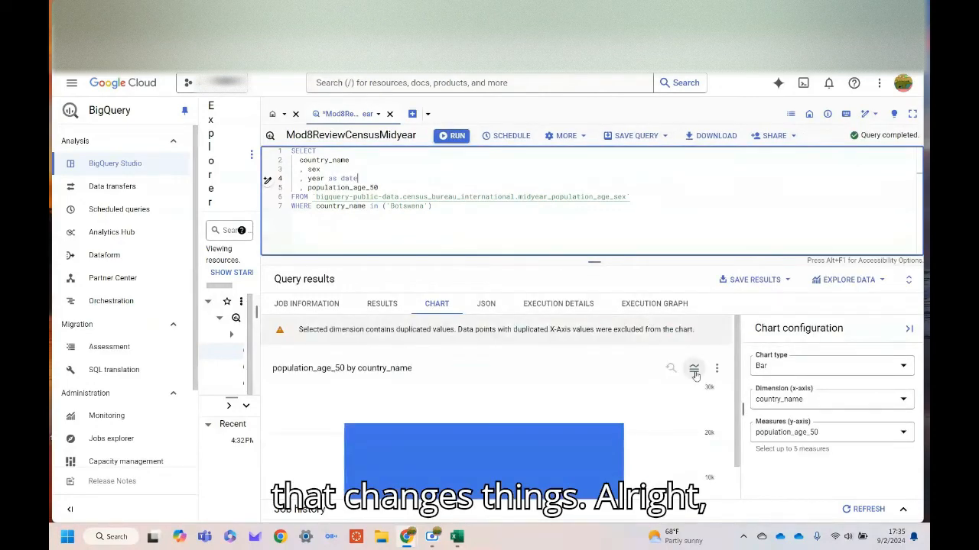
left_click(857, 399)
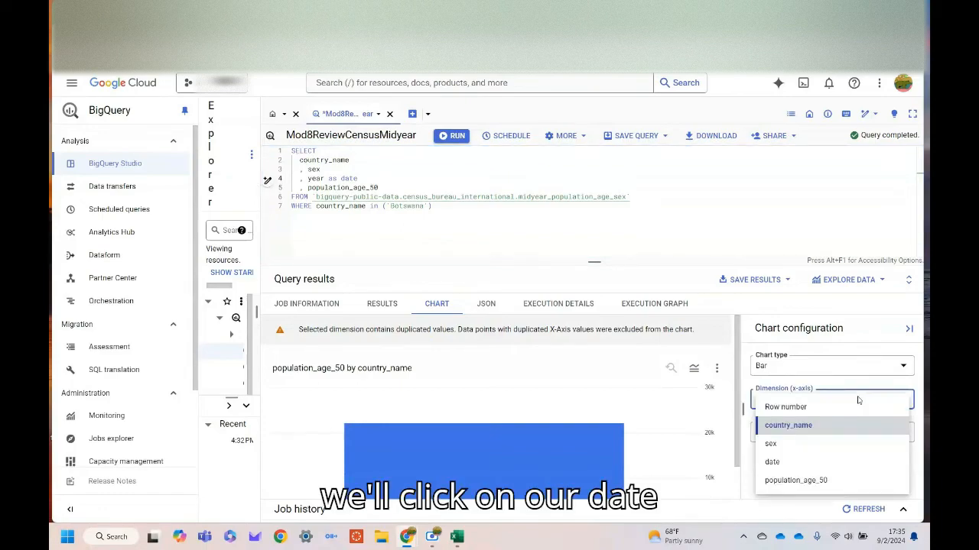
left_click(774, 462)
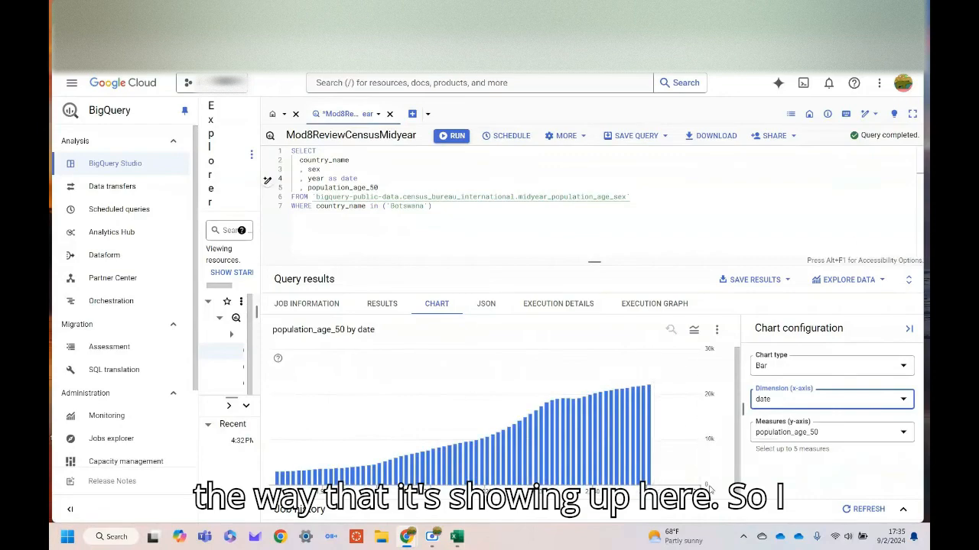
Step: Download the population_age_50 by date chart as a PNG, view the downloaded image, and close it
left_click(715, 329)
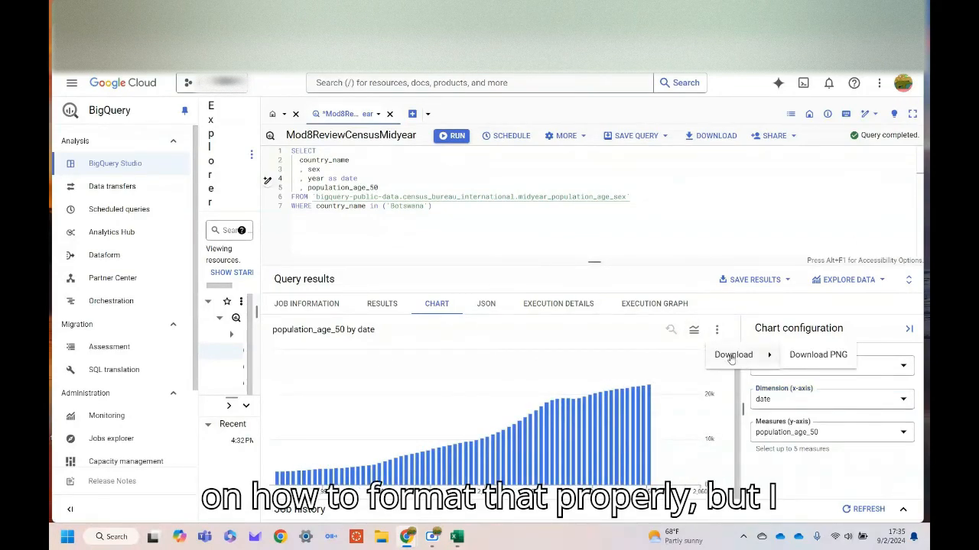
left_click(841, 355)
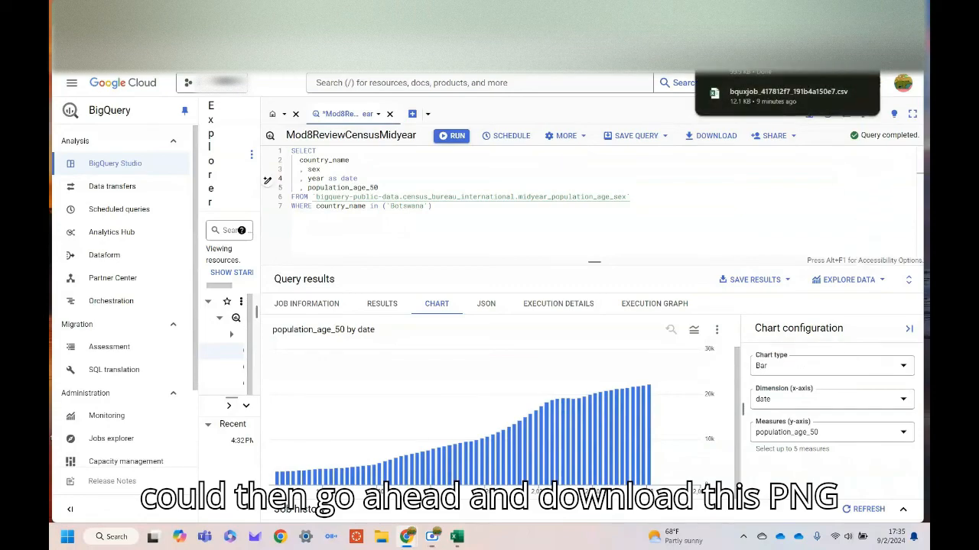
left_click(788, 64)
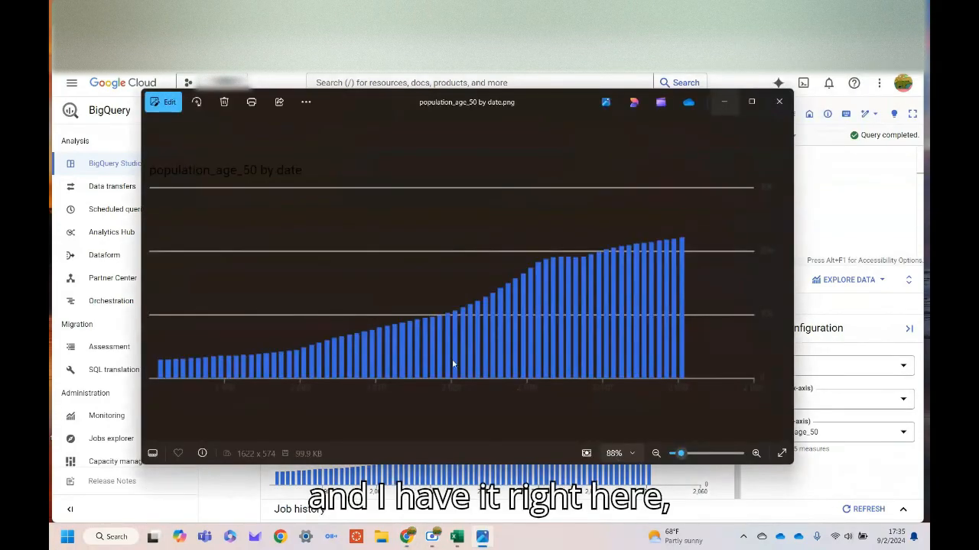
left_click(779, 101)
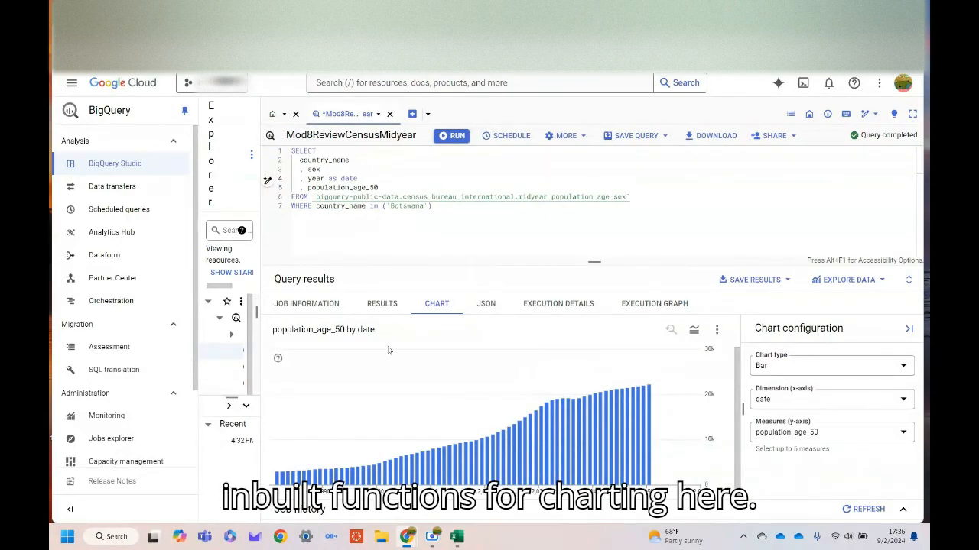
Step: Review the query results as JSON and the query's execution details
left_click(485, 303)
scroll(476, 355, "down", 10)
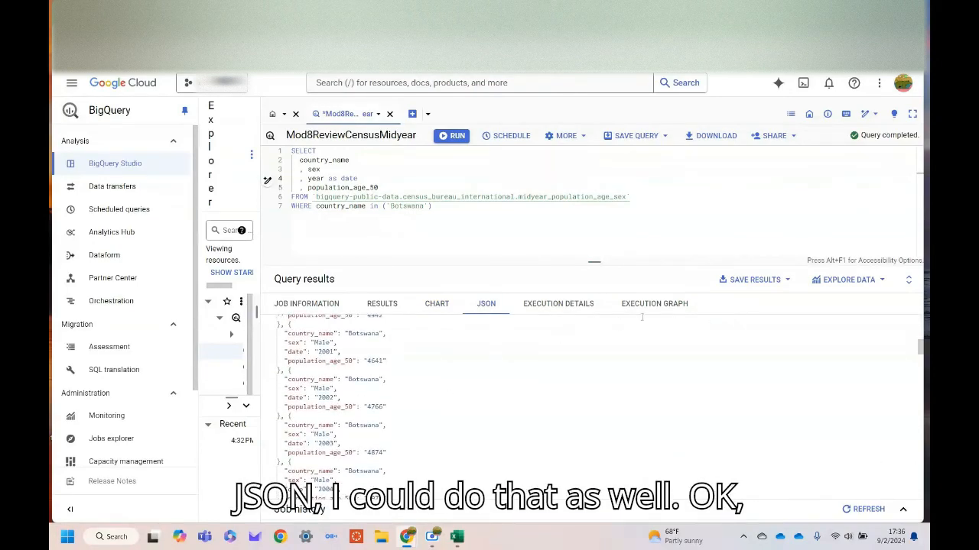
left_click(556, 306)
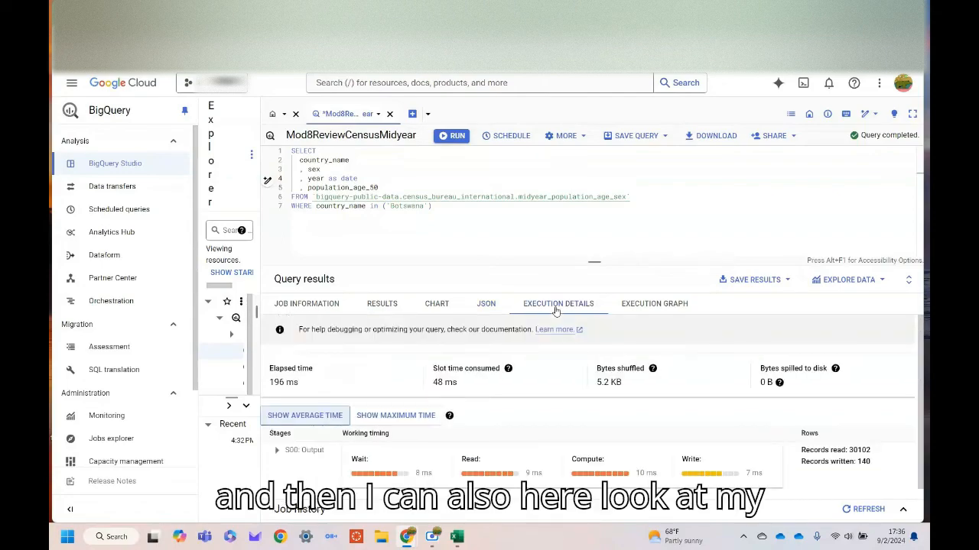
scroll(627, 464, "down", 1)
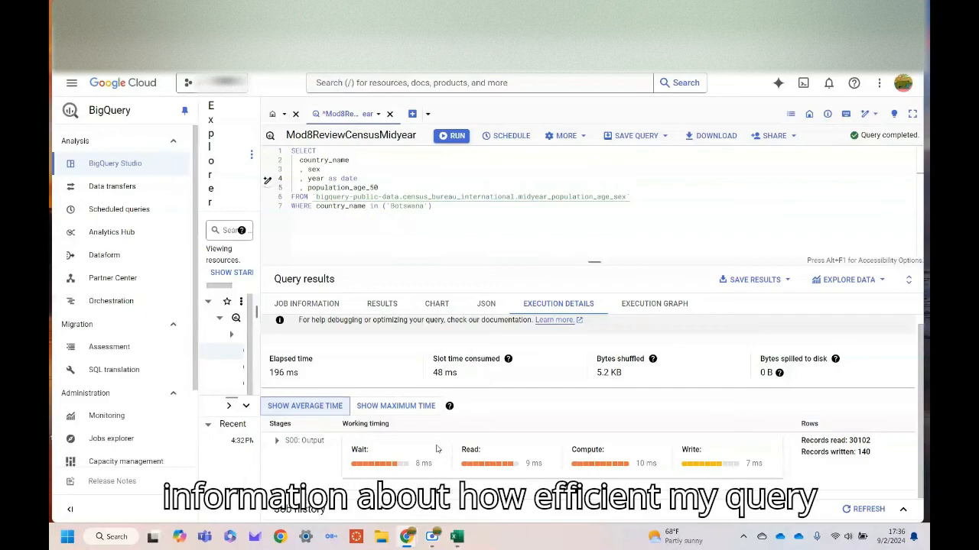
Step: Examine the query's execution graph from the census data source down to the output stage
left_click(647, 305)
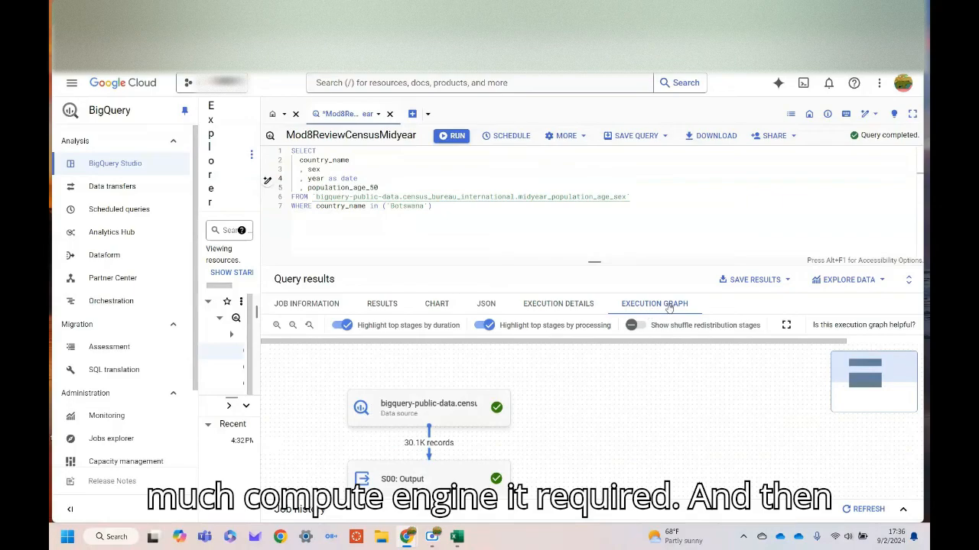
scroll(599, 411, "down", 5)
scroll(599, 412, "up", 5)
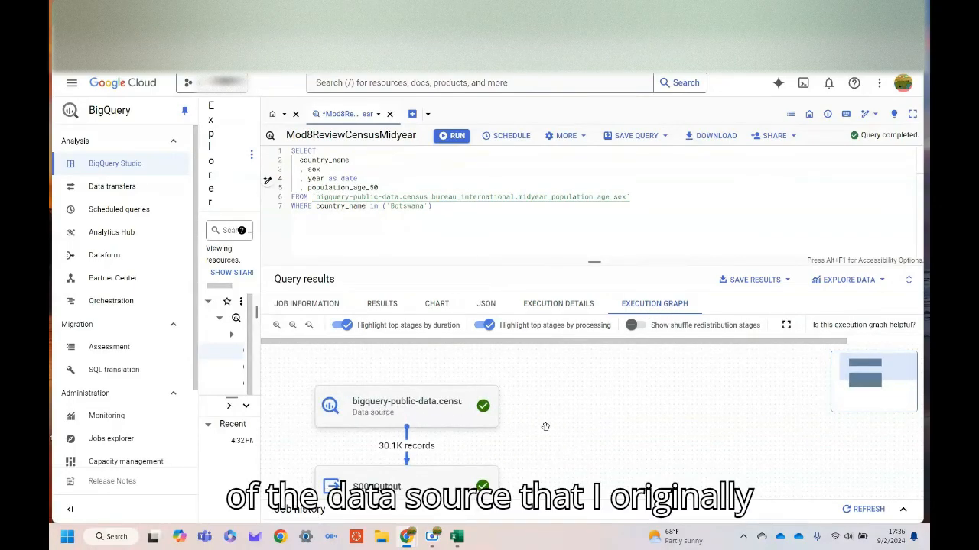
scroll(545, 427, "down", 1)
scroll(545, 428, "down", 4)
scroll(545, 427, "up", 3)
scroll(396, 444, "down", 2)
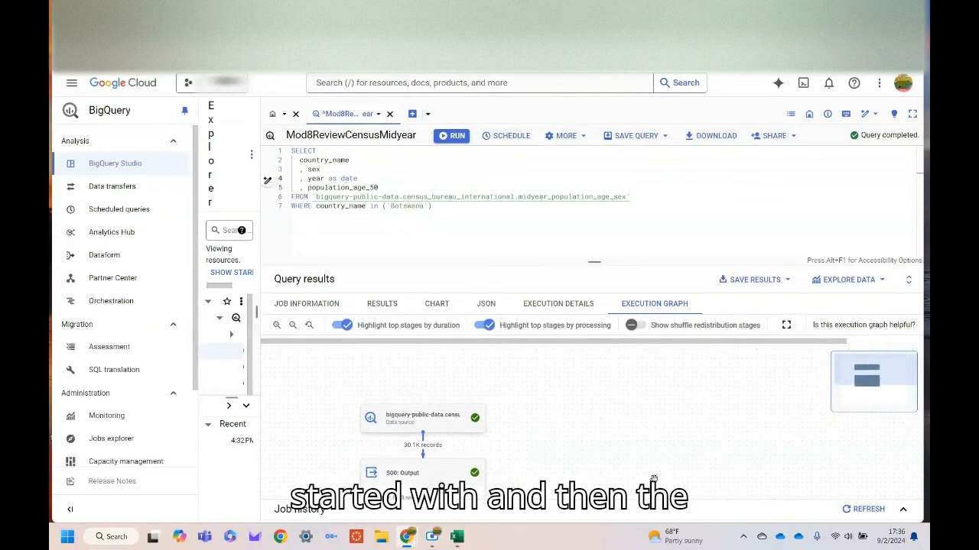
left_click_drag(648, 467, 664, 393)
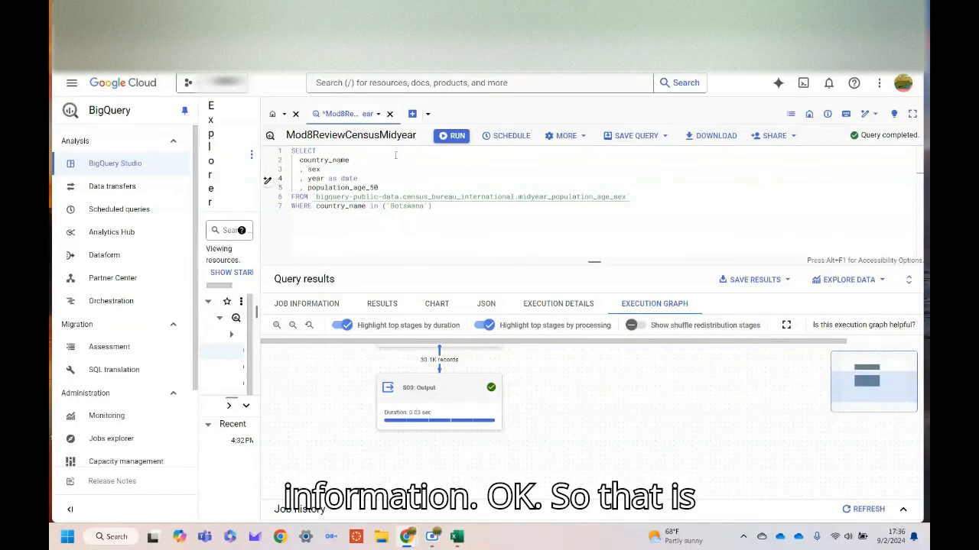
Step: Save the query results as a BigQuery table named BotswanaPopulation in the demos dataset of project cis1280
left_click(382, 303)
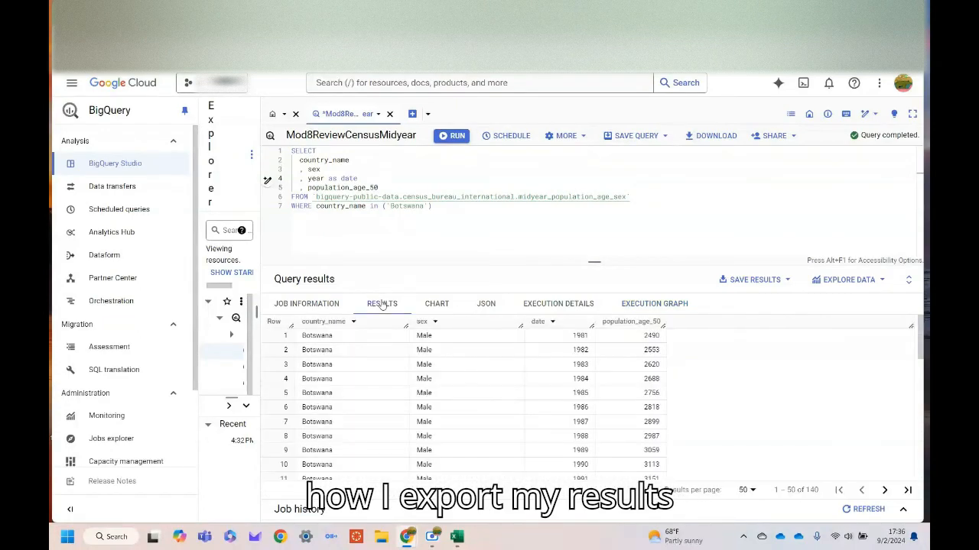
left_click(787, 280)
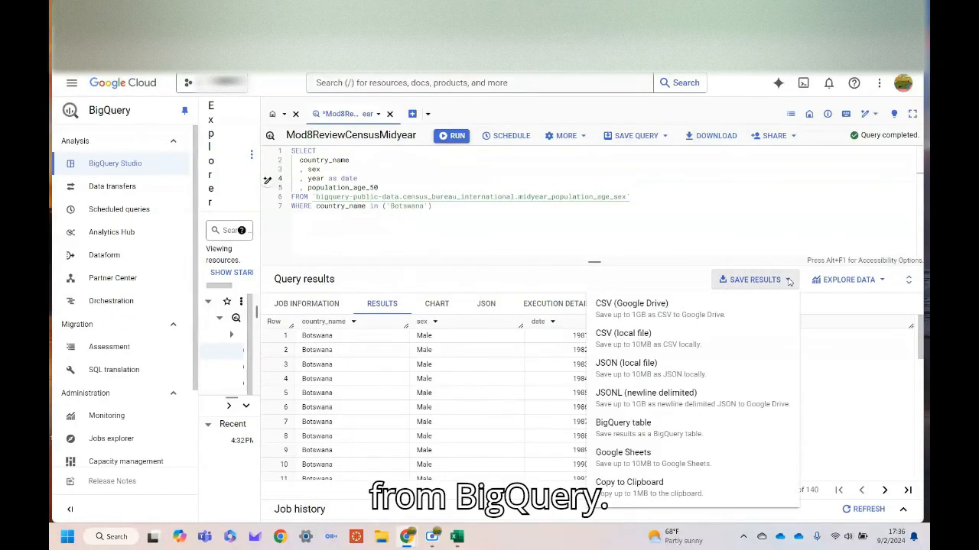
left_click(710, 432)
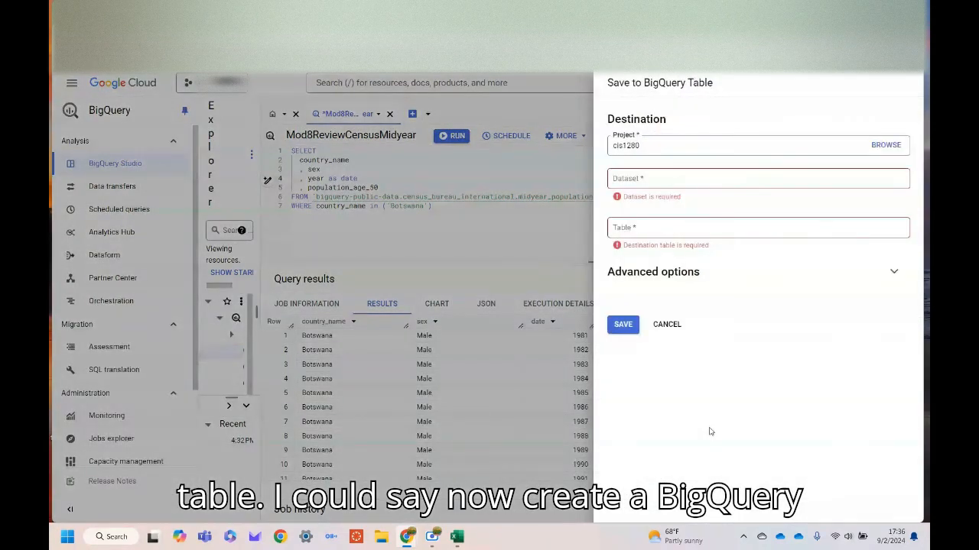
left_click(708, 179)
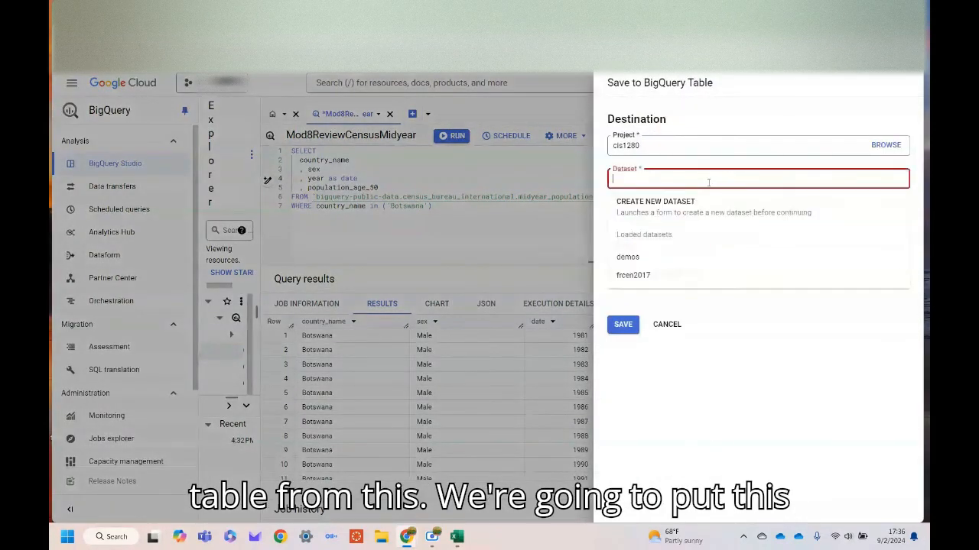
left_click(644, 258)
left_click(681, 214)
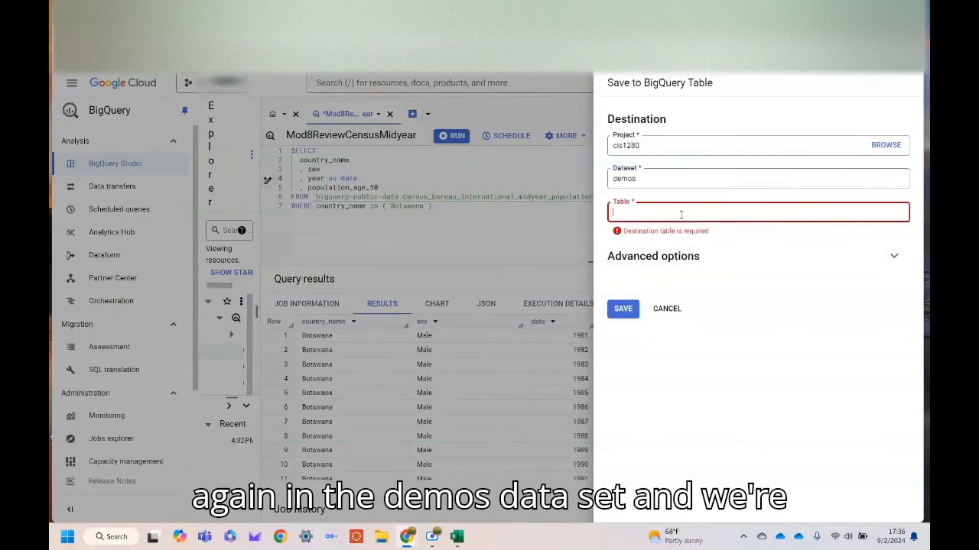
type("Botsw")
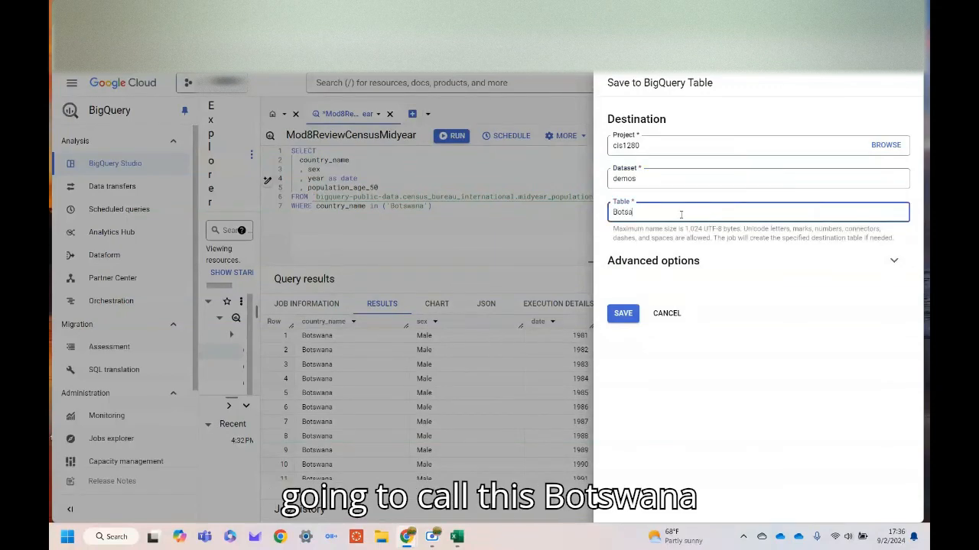
type("anaP")
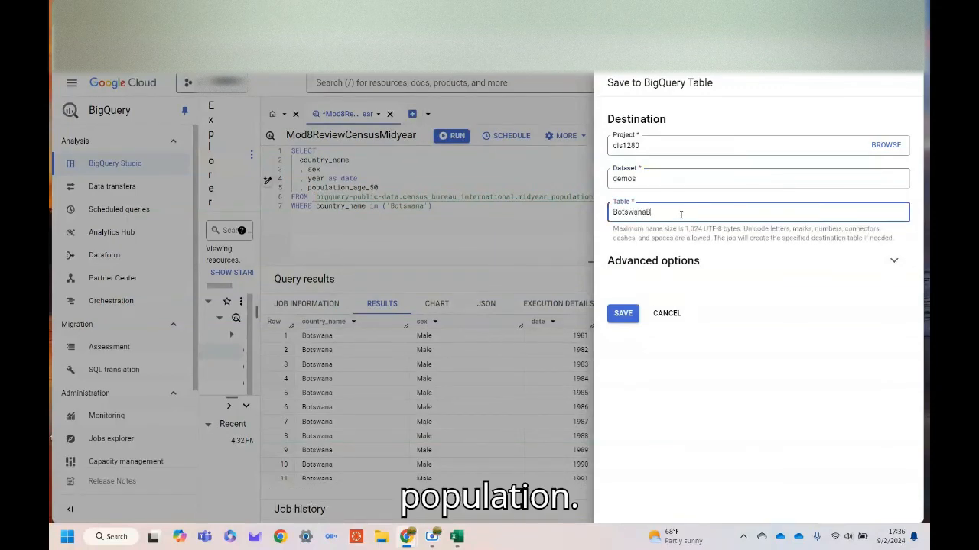
type("opulation")
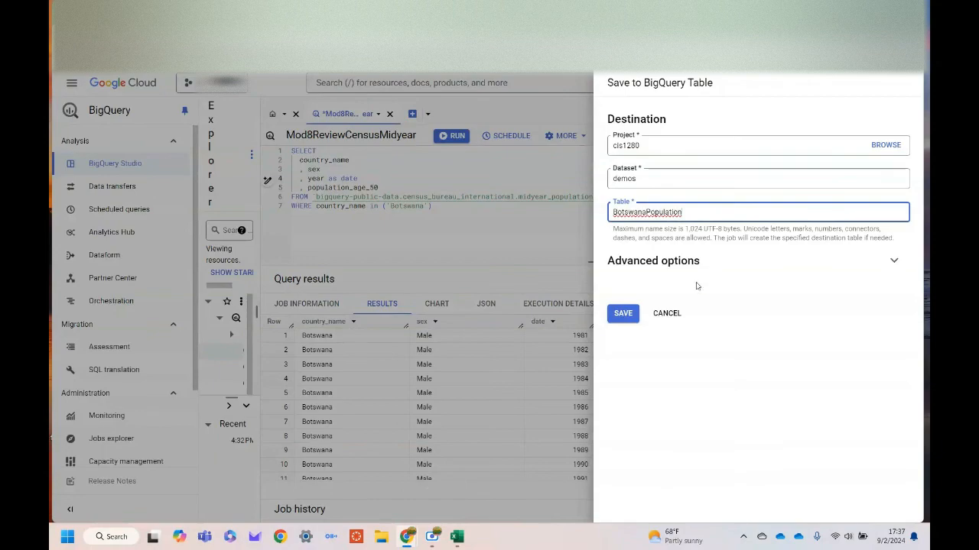
left_click(623, 314)
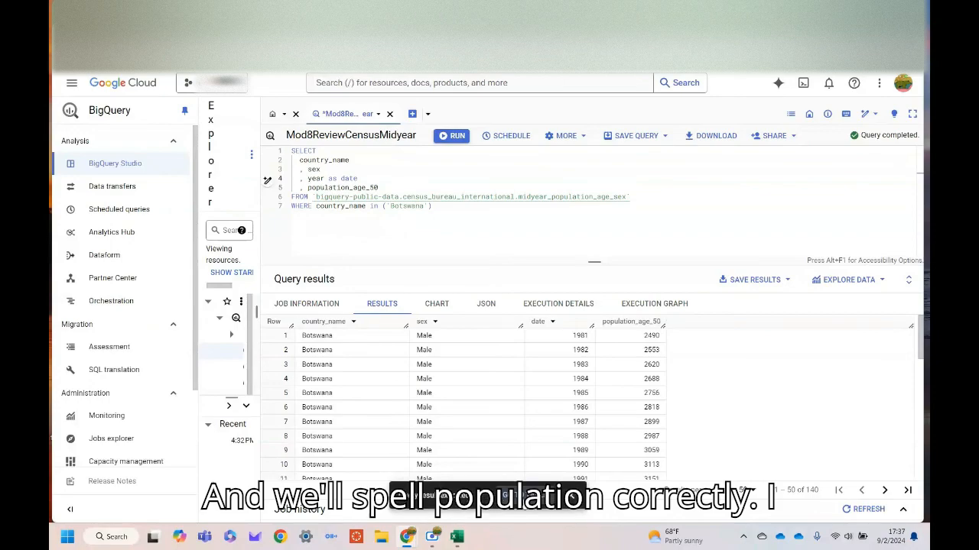
Step: Open the saved BotswanaPopulation table, list all tables in the demos dataset, and preview the table's rows through the second page
left_click(514, 496)
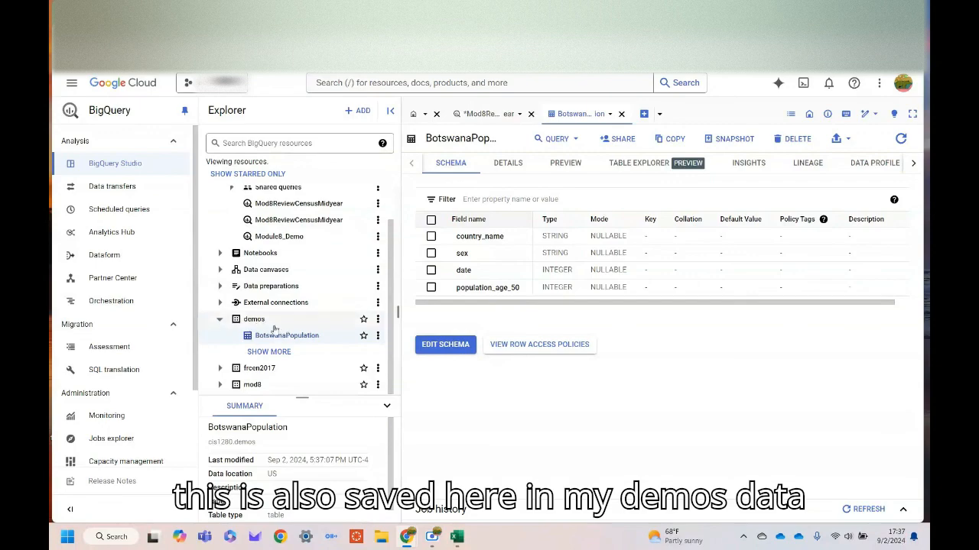
left_click(280, 353)
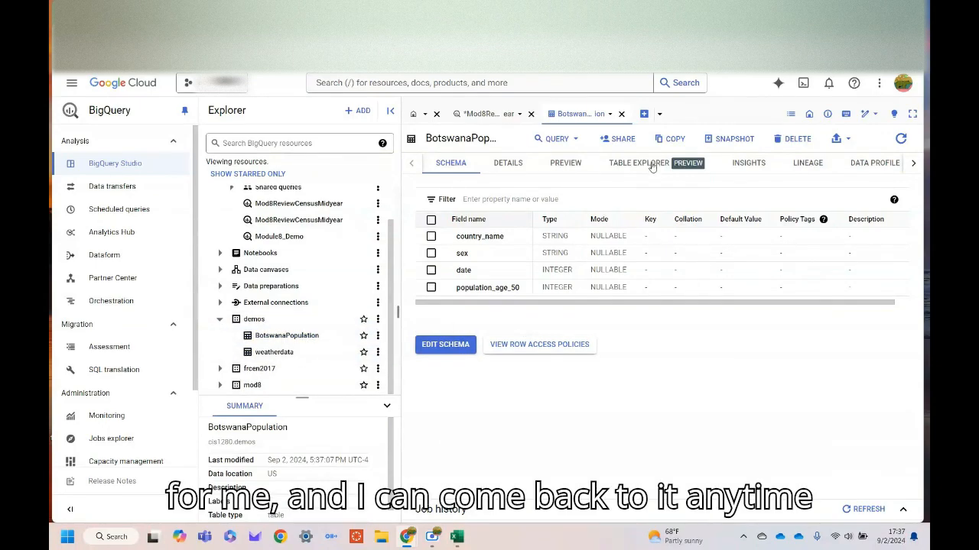
left_click(569, 165)
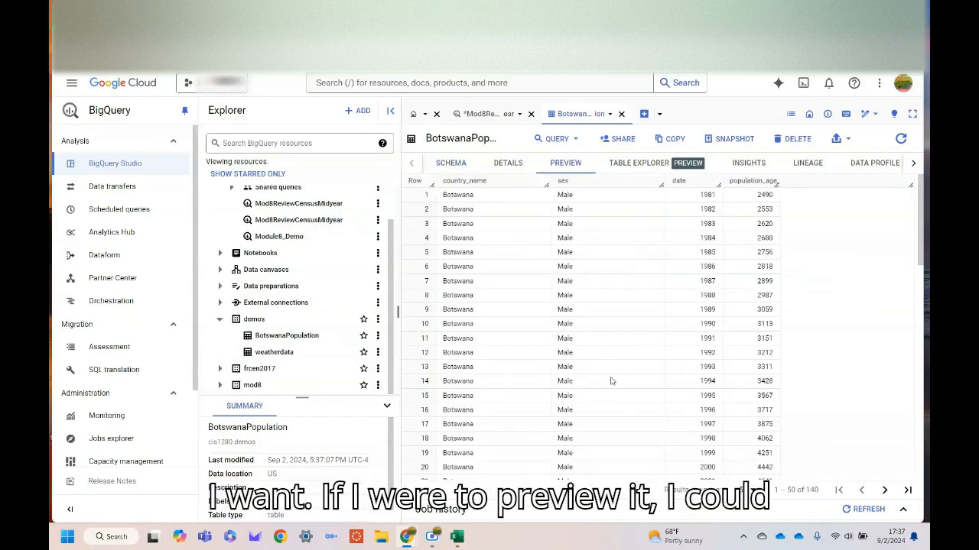
scroll(594, 340, "down", 6)
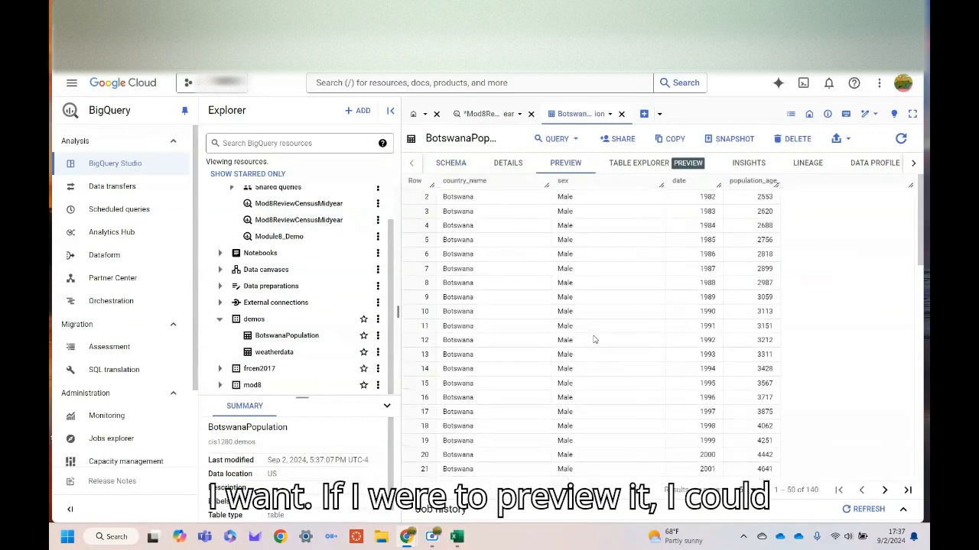
left_click(885, 490)
scroll(625, 268, "up", 6)
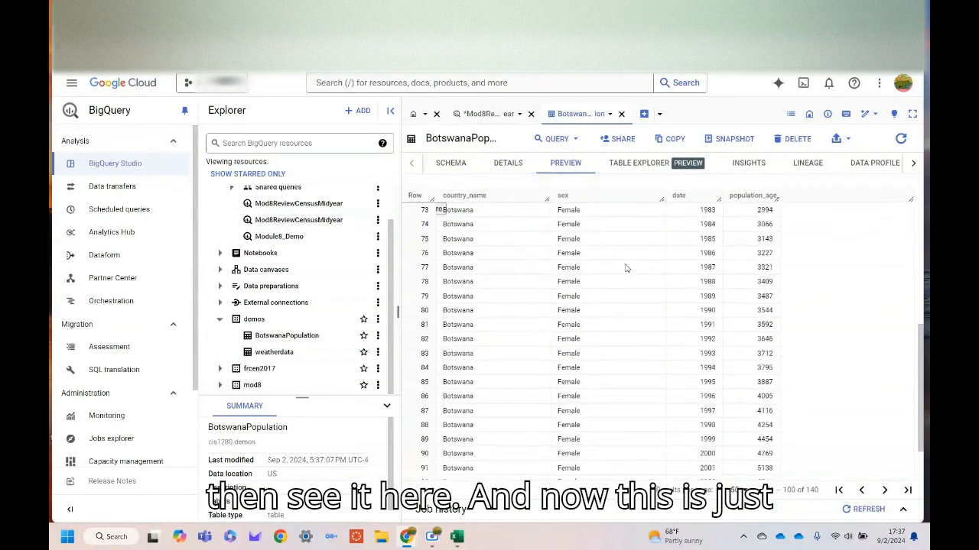